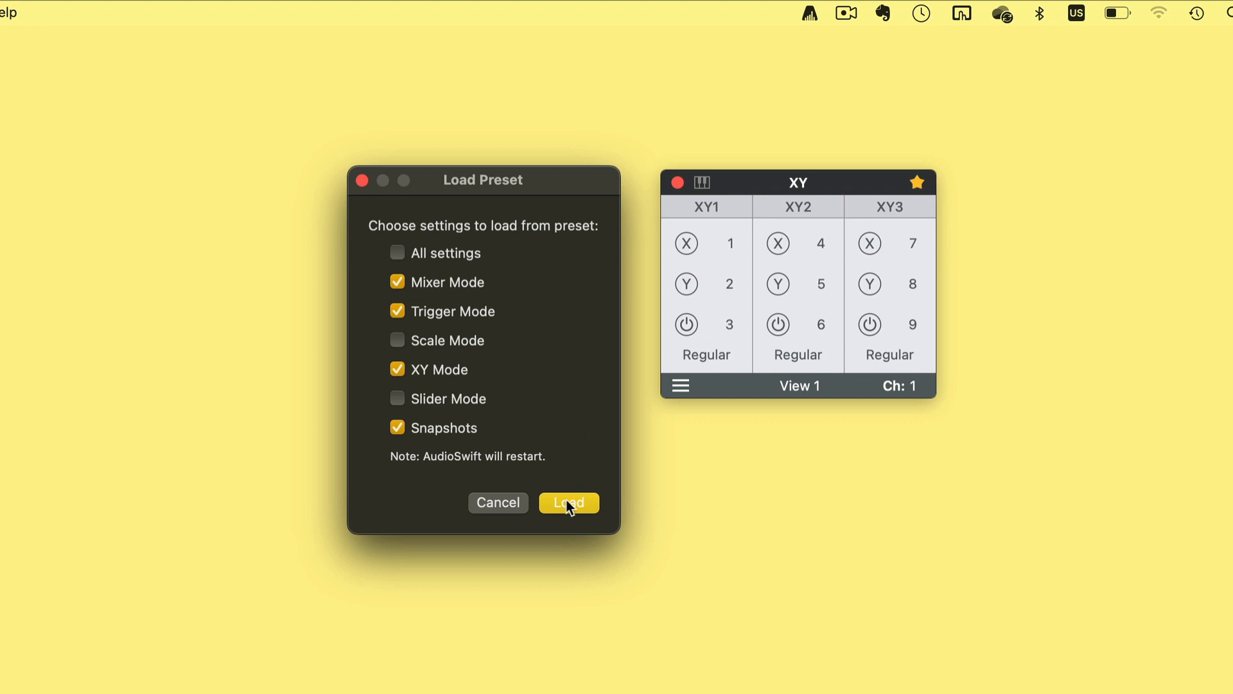
# Cancel loading the preset and show the list of recently loaded presets.
pyautogui.click(504, 504)
pyautogui.click(808, 14)
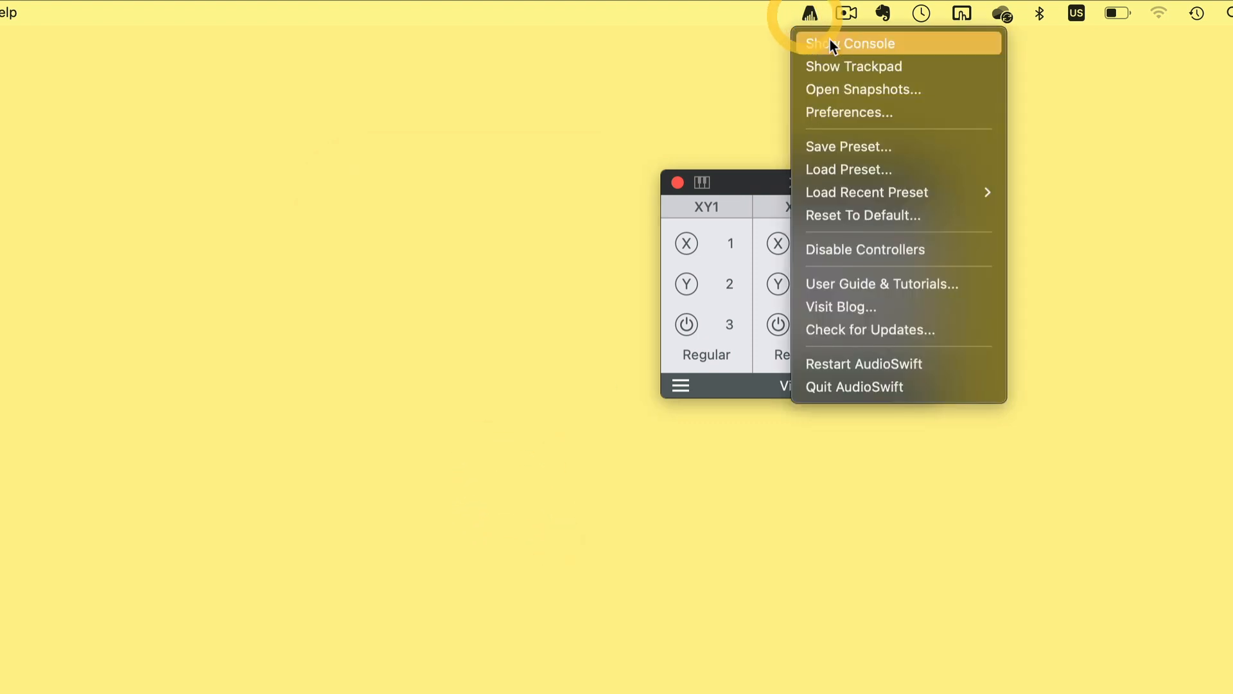
pyautogui.moveTo(889, 192)
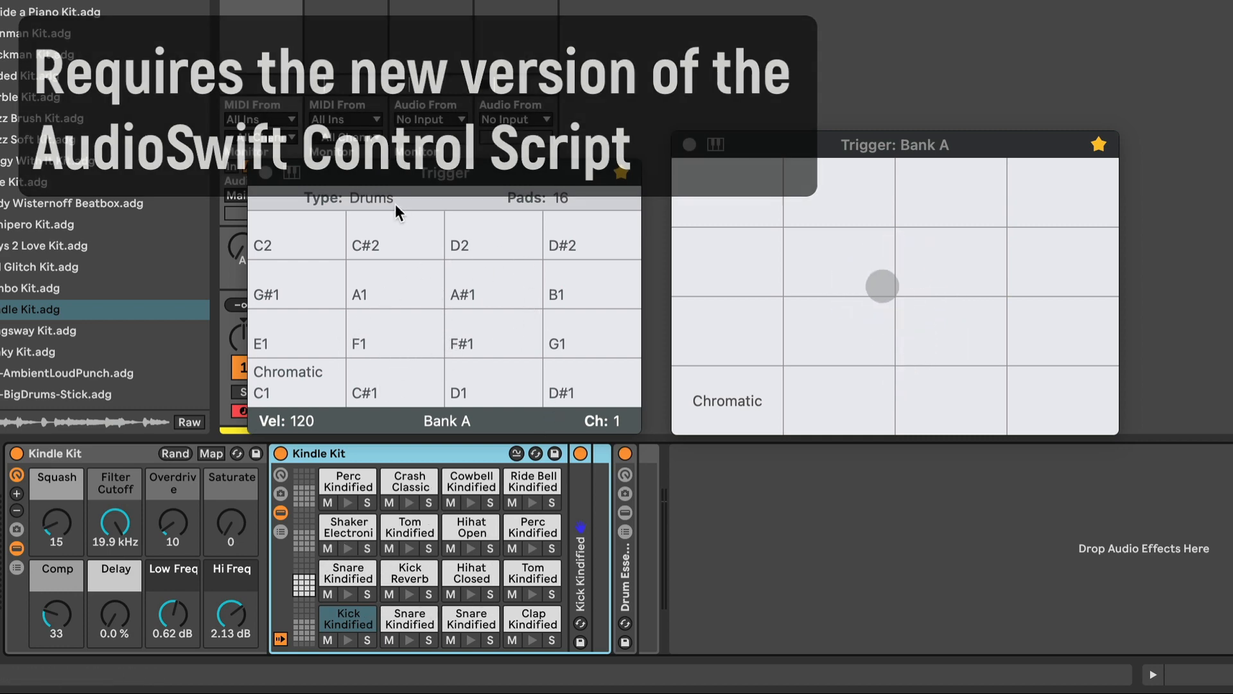
# Choose Drums as the Trigger type and label the pads with the Drum Rack labels from Ableton Live.
pyautogui.click(383, 197)
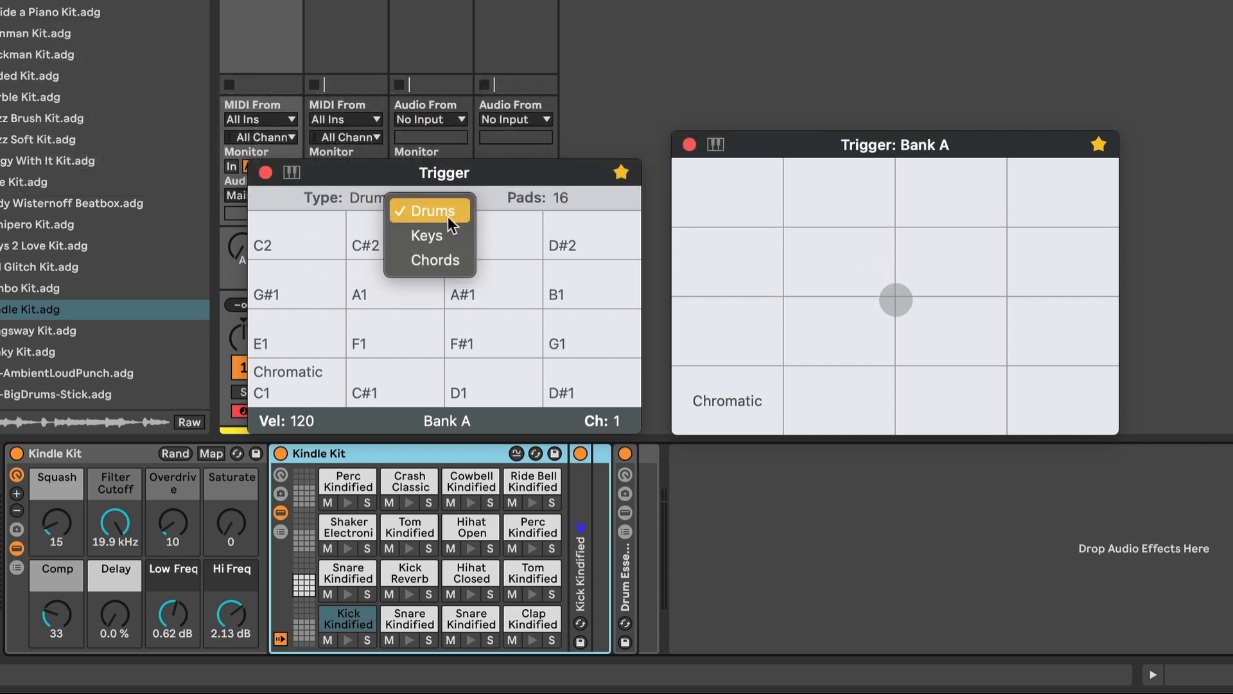
pyautogui.click(454, 201)
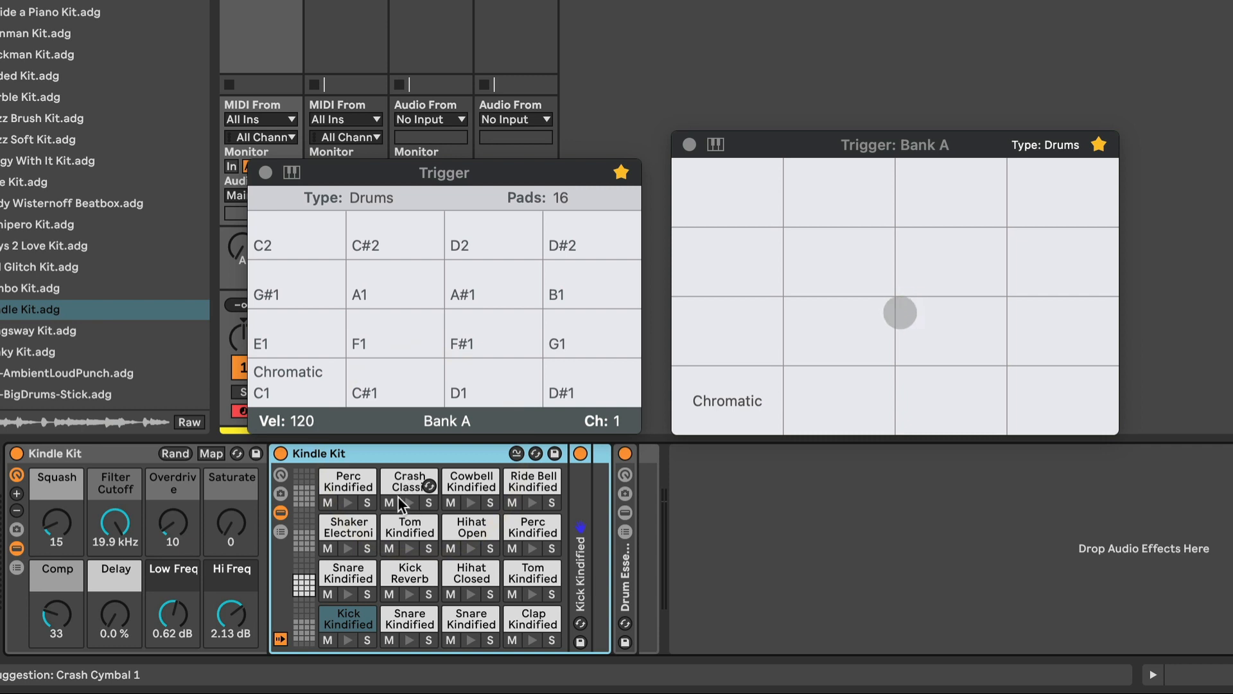
pyautogui.rightClick(424, 249)
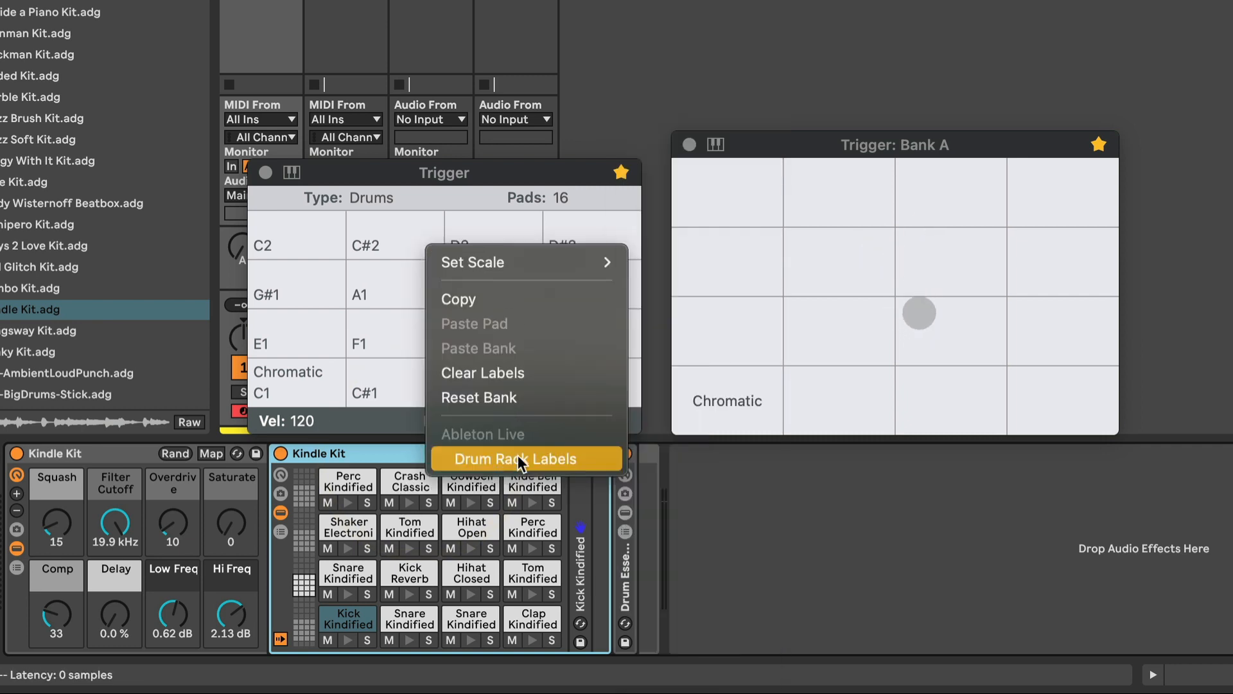
pyautogui.click(522, 458)
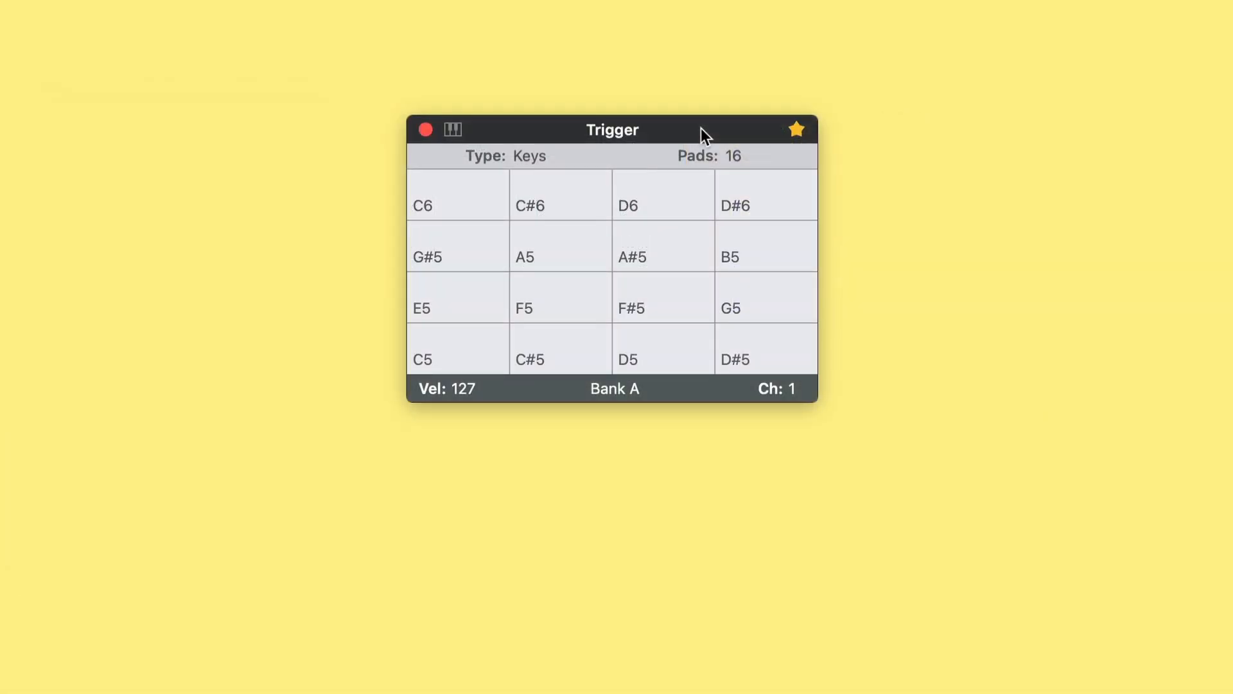
# Set the console to Trigger mode, Bank A and channel 4, and save these settings as snapshot 1.
pyautogui.click(619, 128)
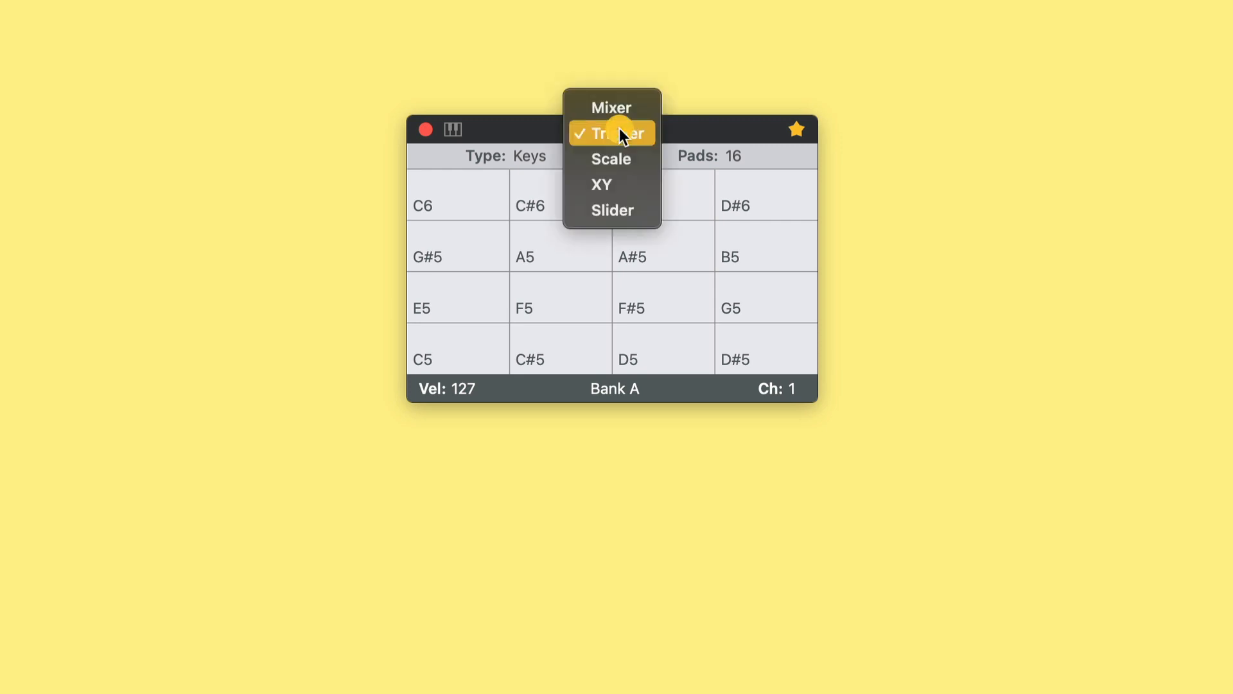
pyautogui.click(641, 132)
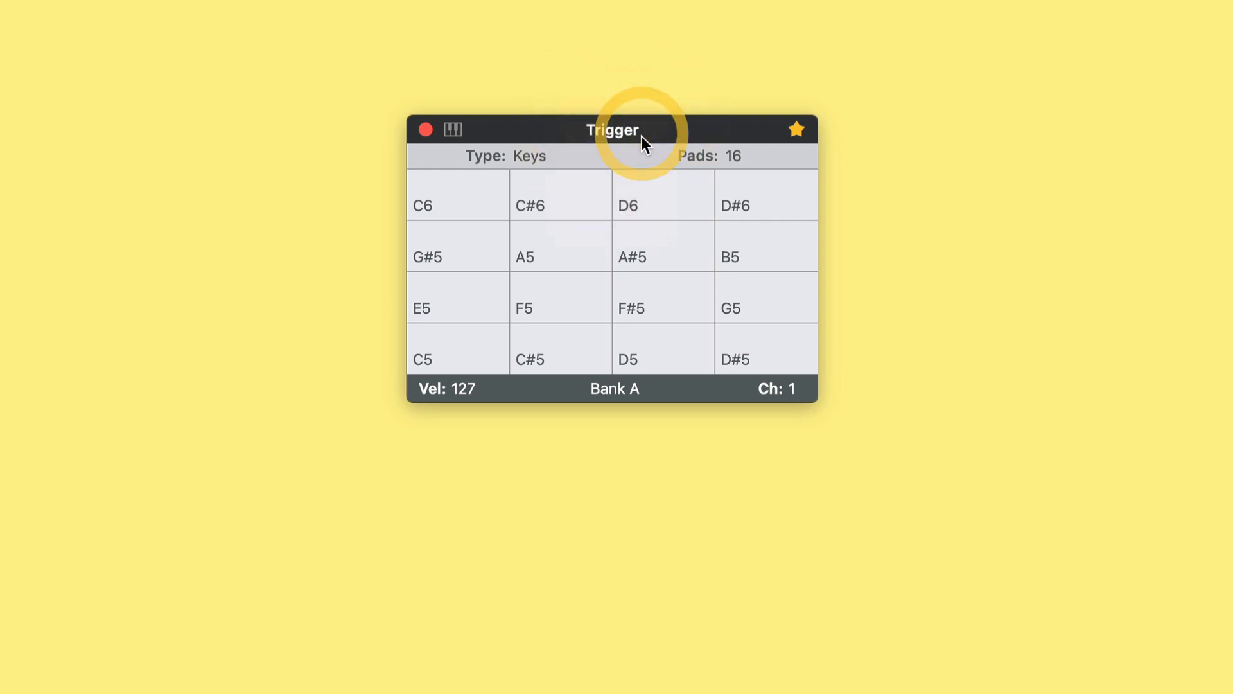
pyautogui.click(623, 392)
pyautogui.click(635, 395)
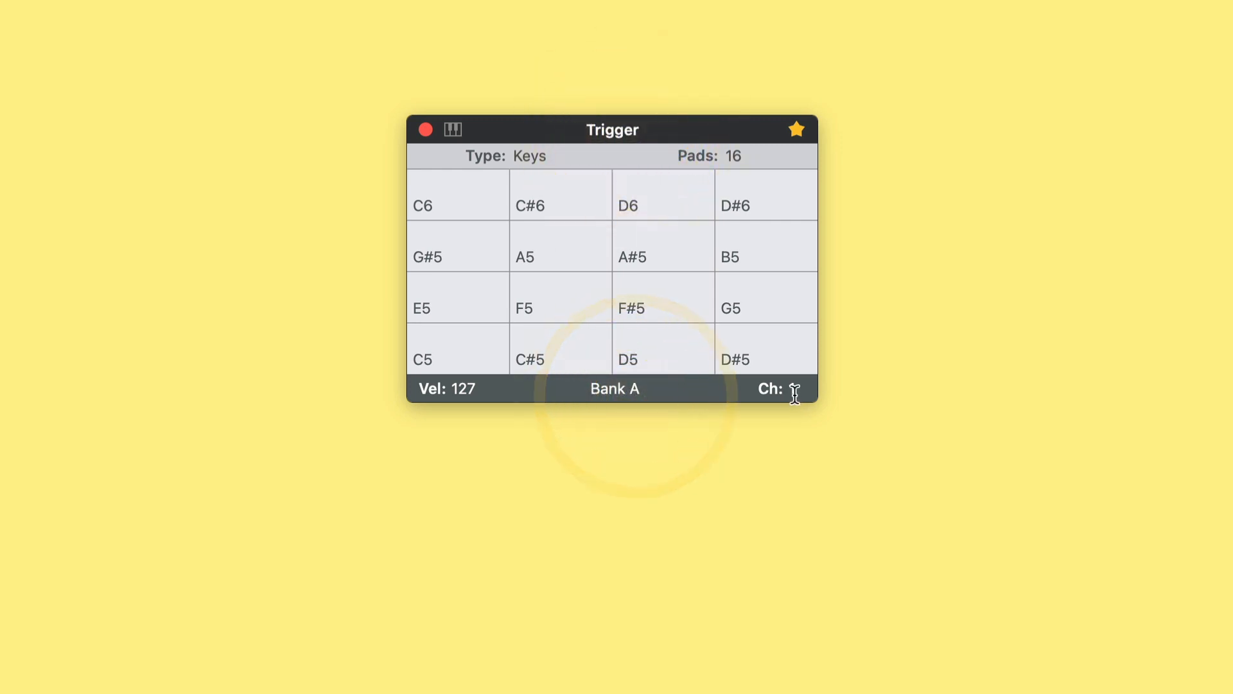
pyautogui.click(795, 368)
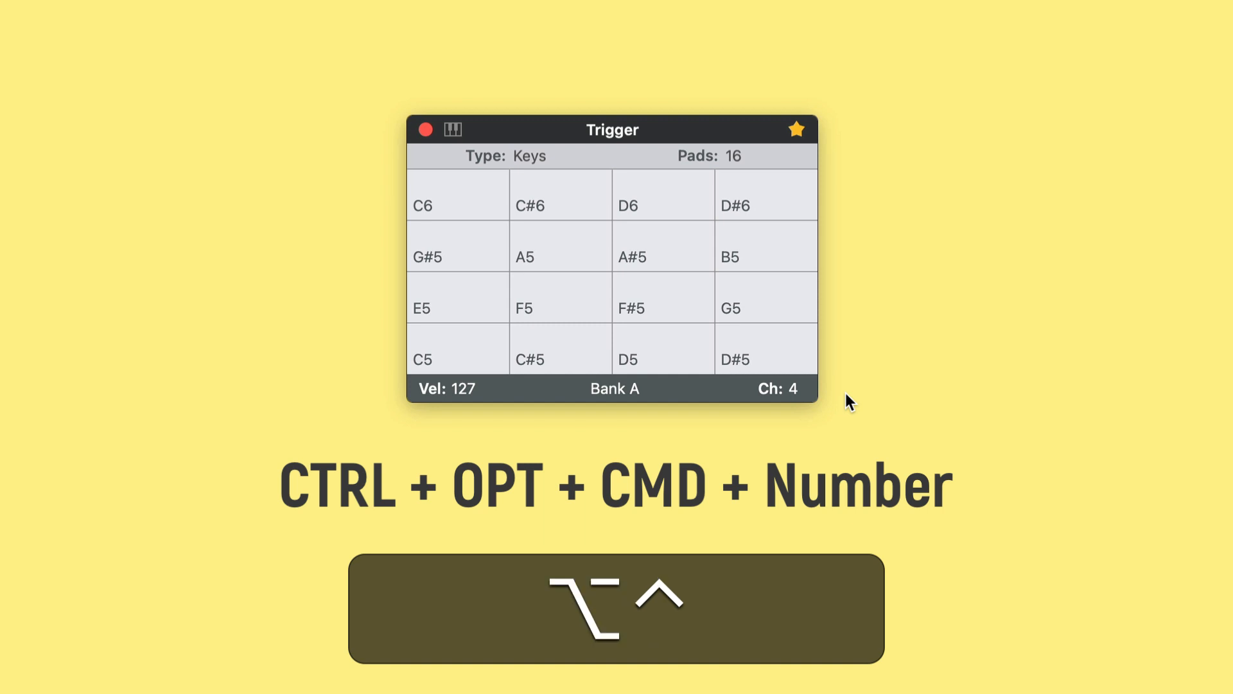
pyautogui.press('ctrl+alt+super+1')
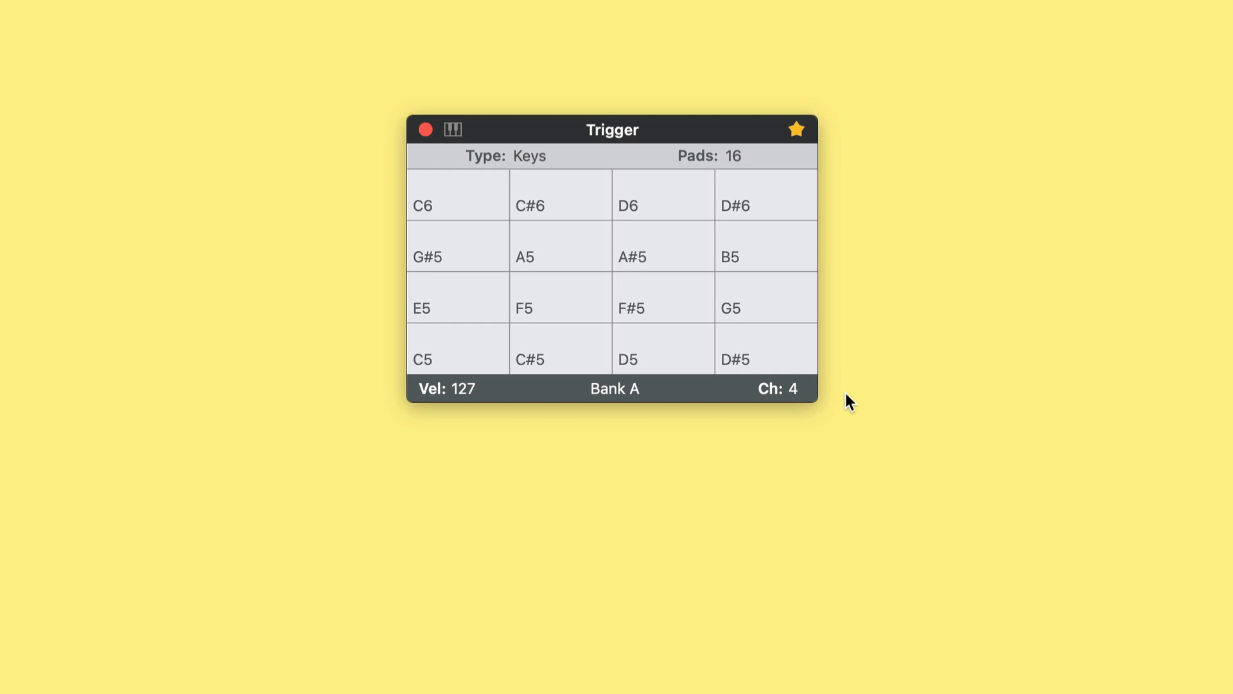
# Recall snapshots 1, 2 and 3 one after another.
pyautogui.press('l')
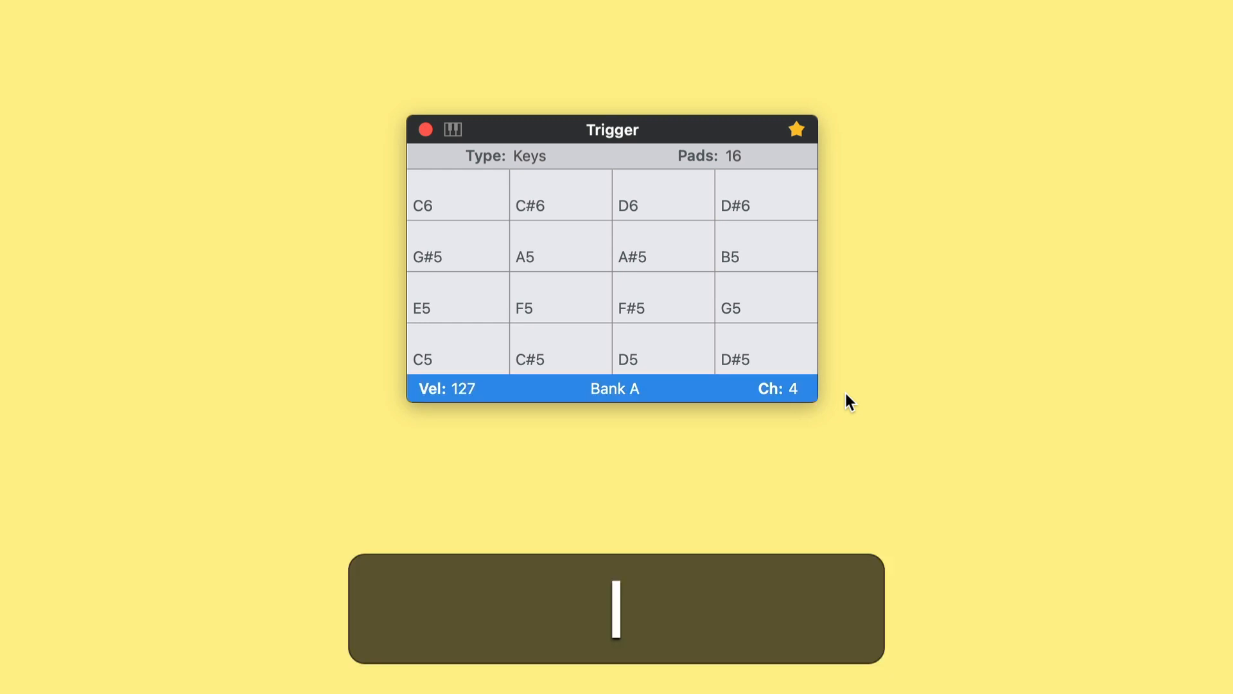
pyautogui.press('2')
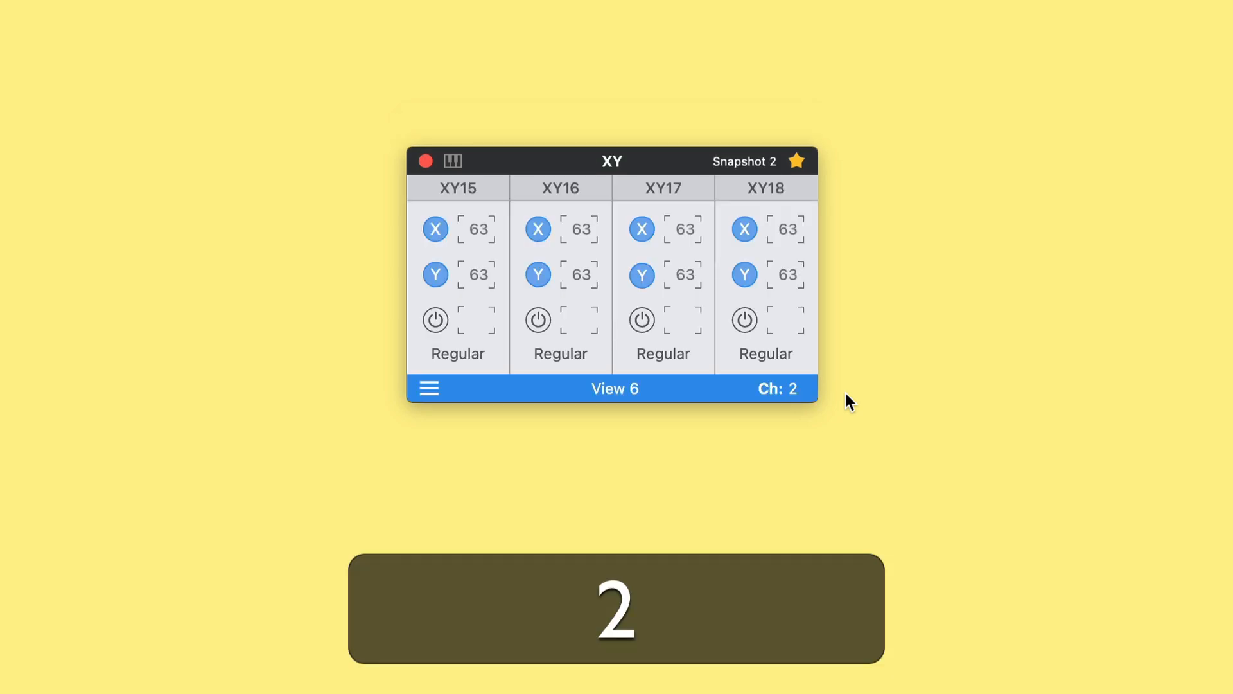
pyautogui.press('3')
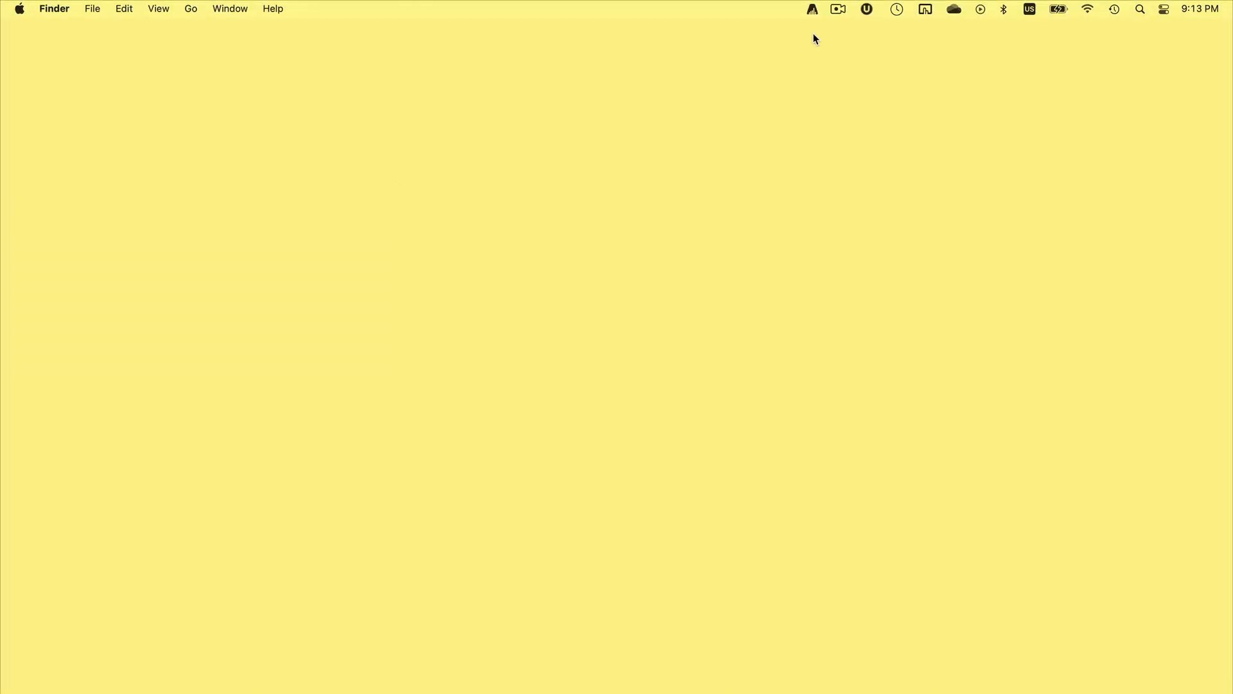
# Open the AudioSwift Snapshots window and select Snapshot 3.
pyautogui.click(813, 9)
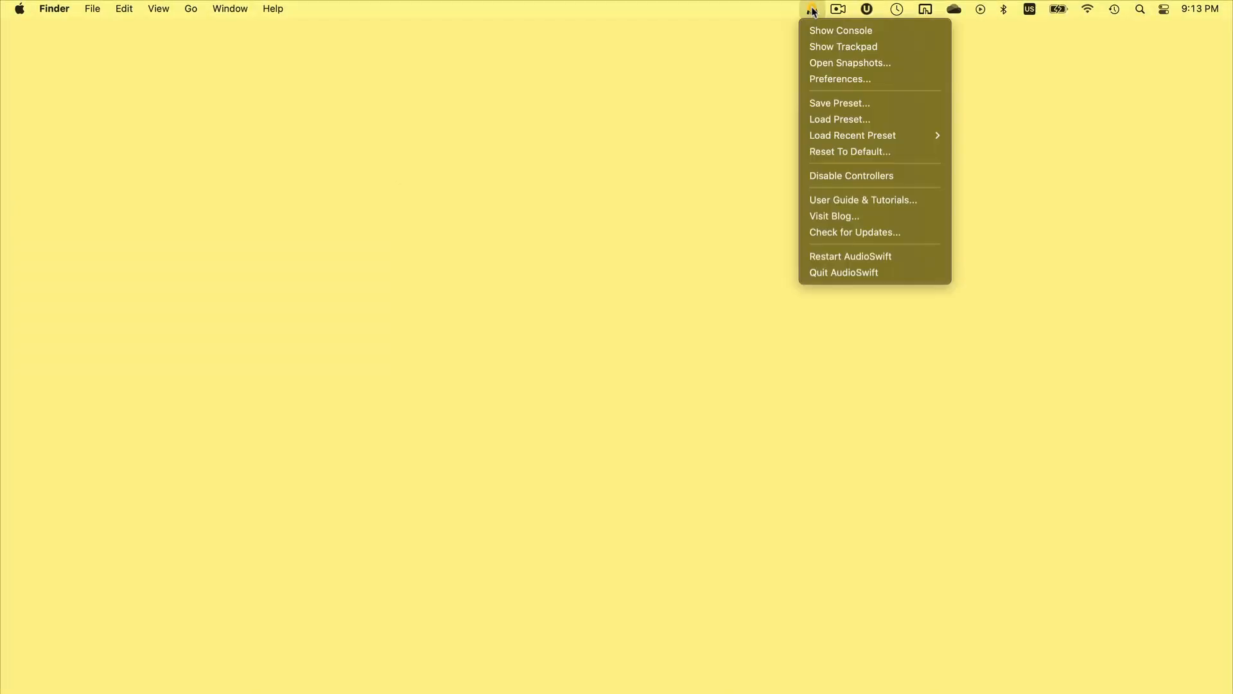
pyautogui.click(883, 64)
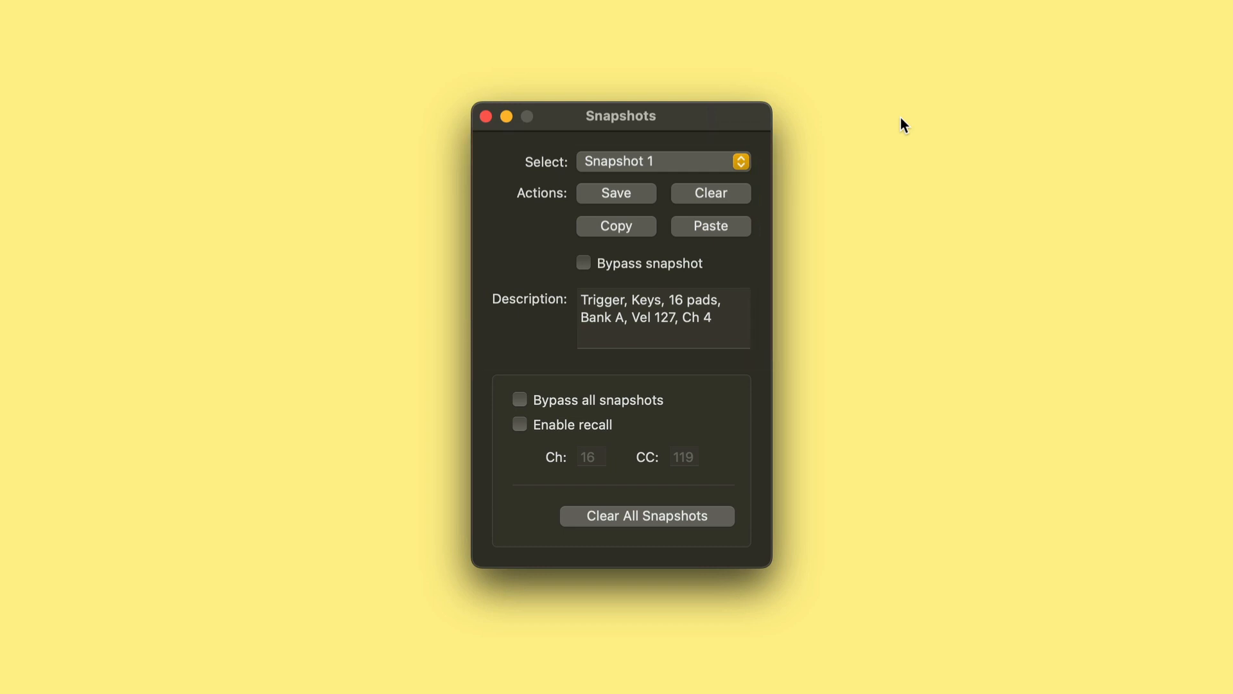
pyautogui.click(719, 164)
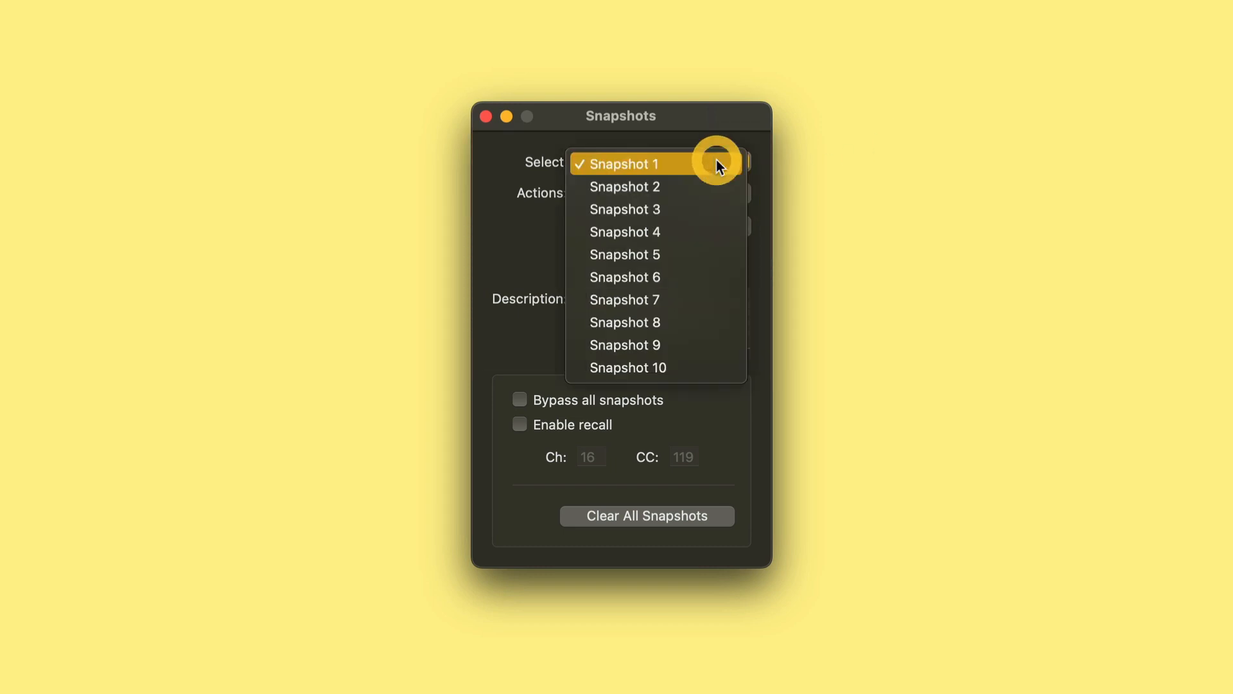
pyautogui.click(715, 205)
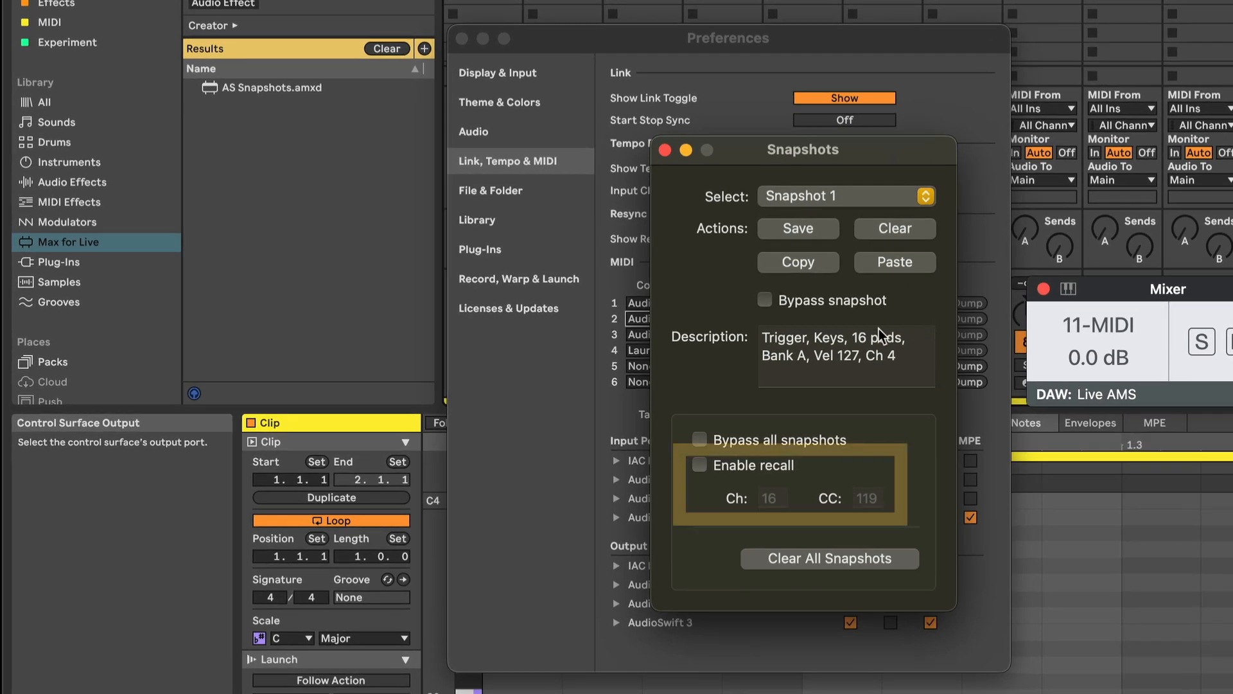
# Enable snapshot recall over MIDI and close both the Snapshots and Preferences windows.
pyautogui.click(703, 466)
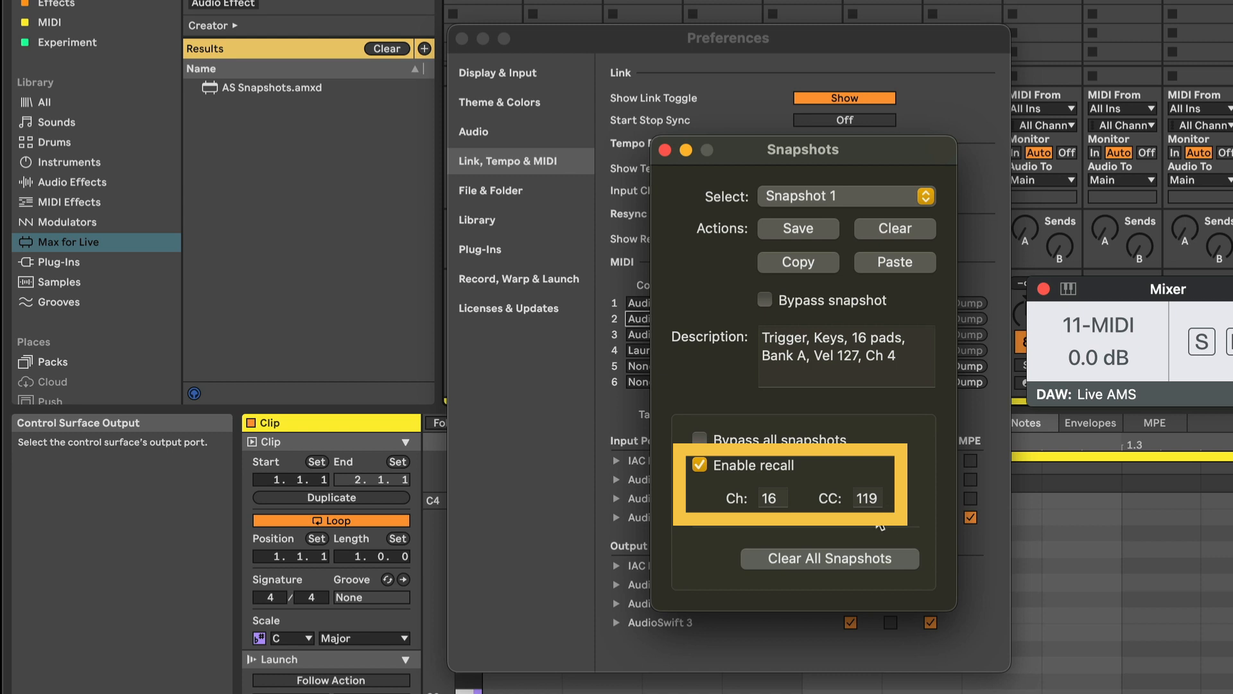
pyautogui.click(665, 150)
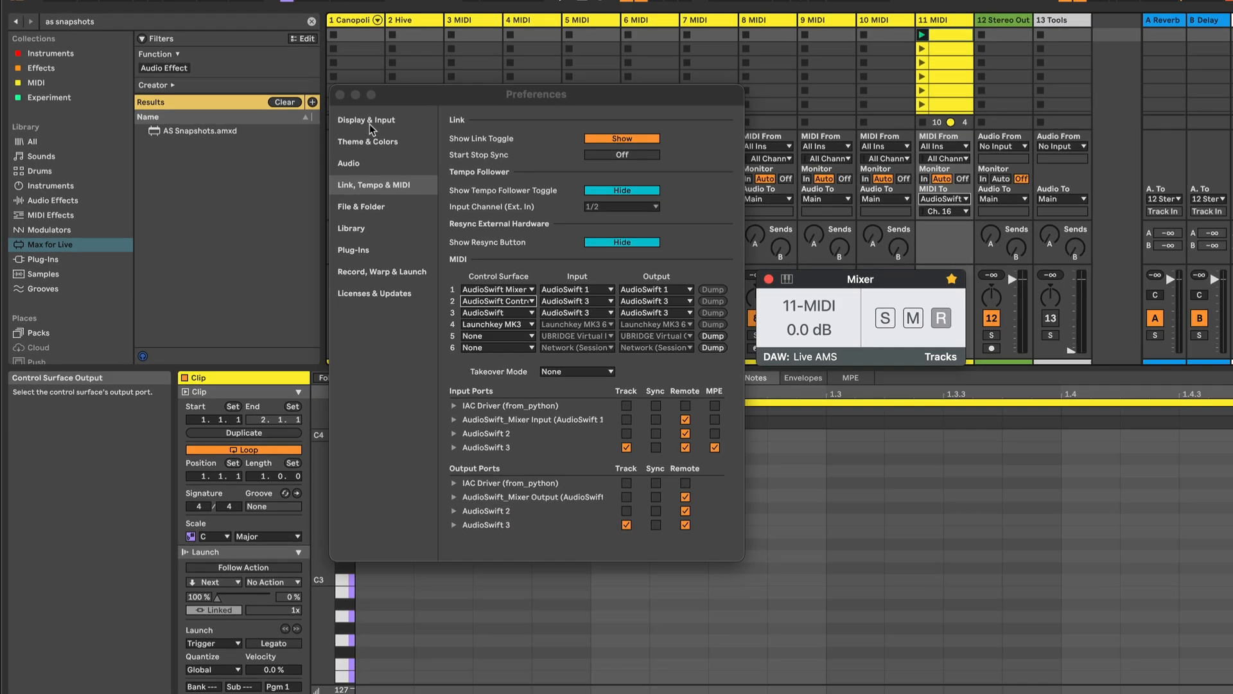
pyautogui.click(339, 95)
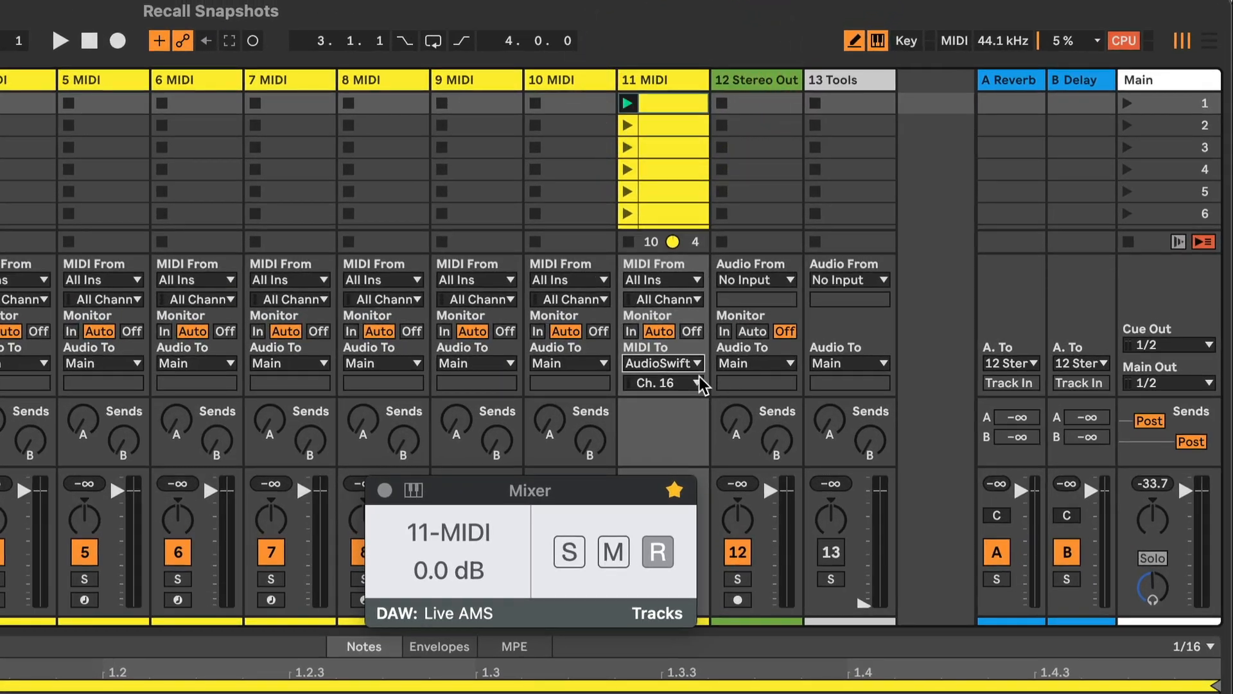
# Route the MIDI output of track 11 MIDI to AudioSwift 3 on channel 16.
pyautogui.click(698, 363)
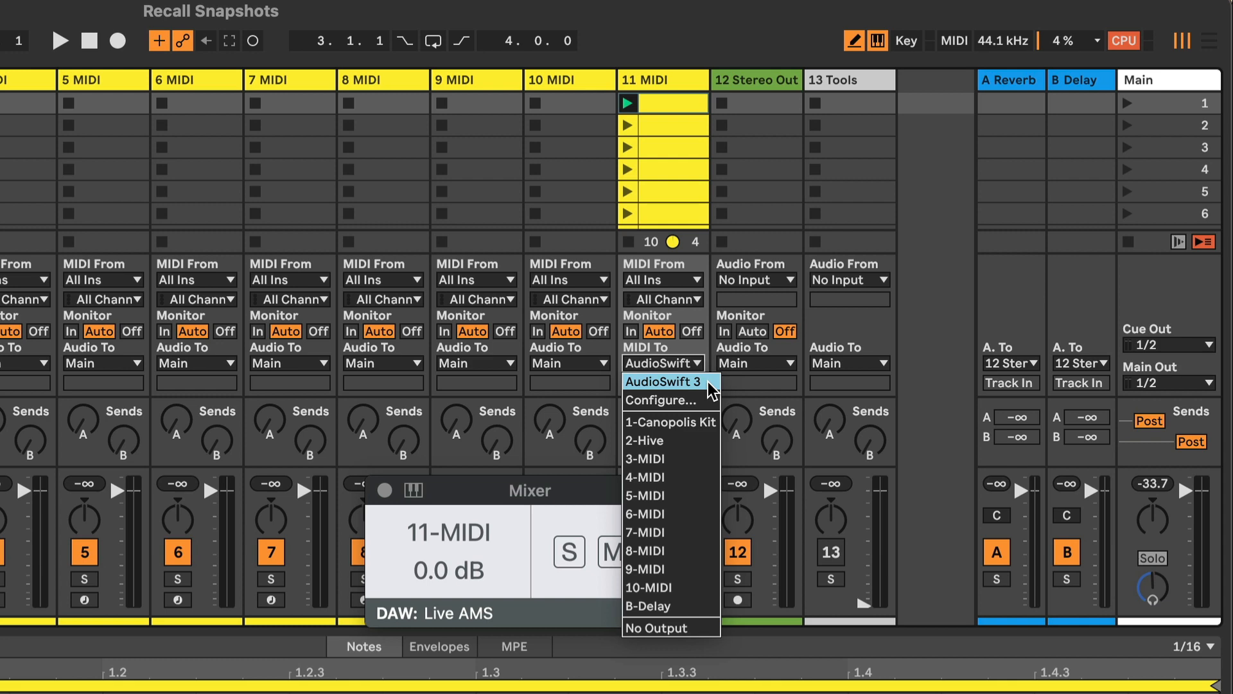
pyautogui.click(707, 382)
pyautogui.click(694, 382)
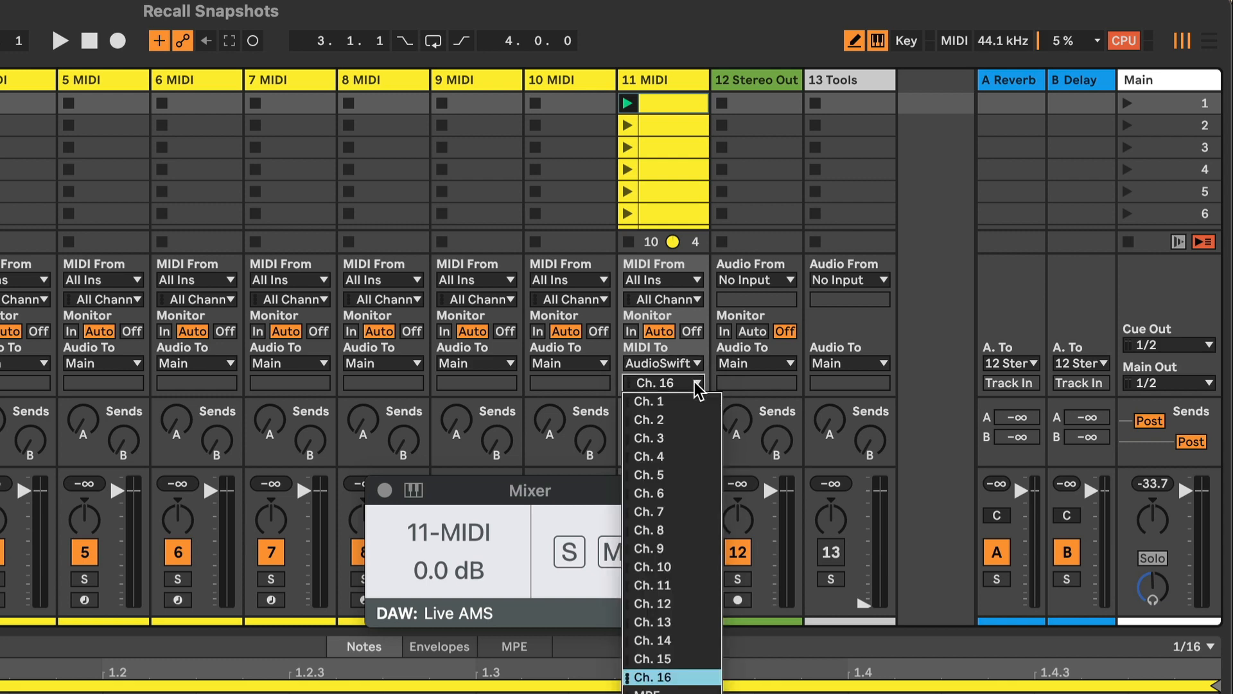
pyautogui.click(662, 677)
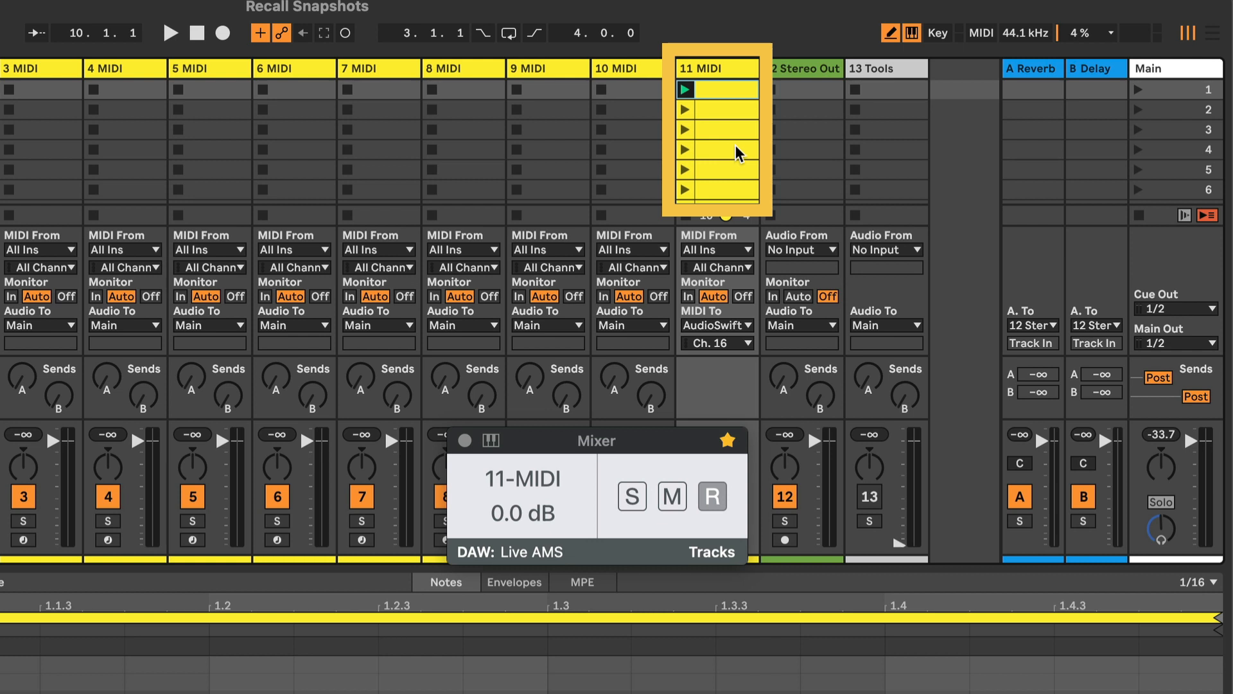
# Launch the first three clips on track 11 MIDI in order to recall their snapshots.
pyautogui.click(684, 92)
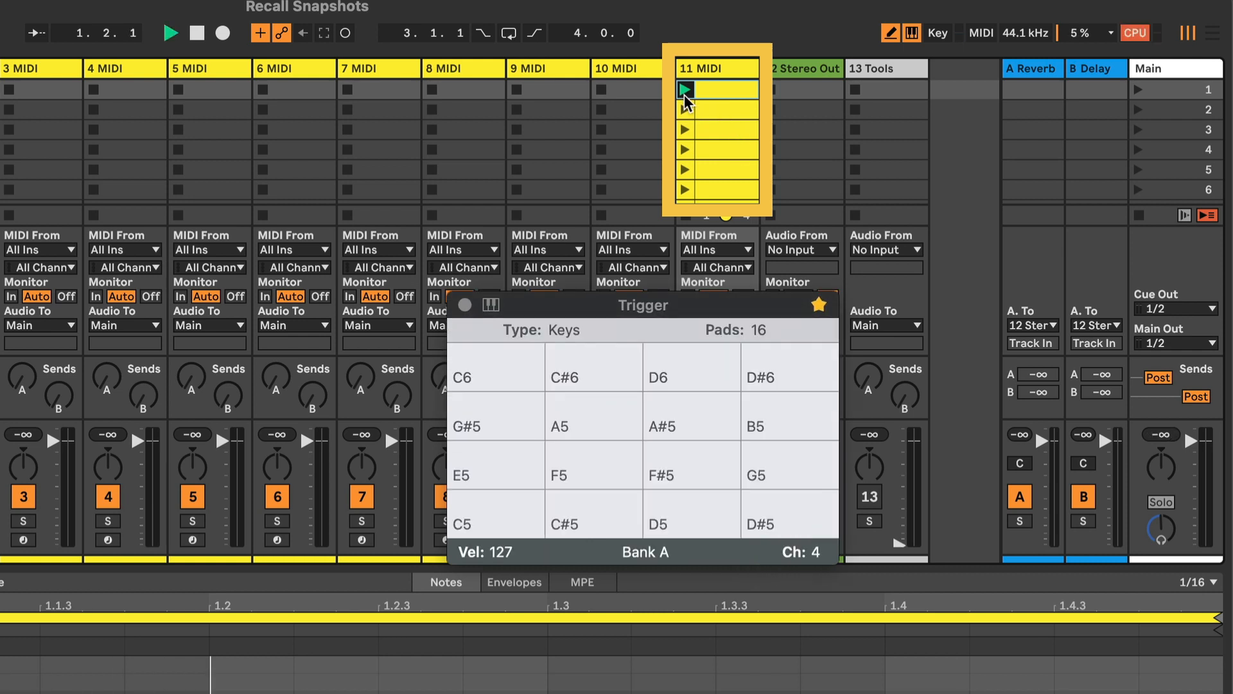
pyautogui.click(685, 110)
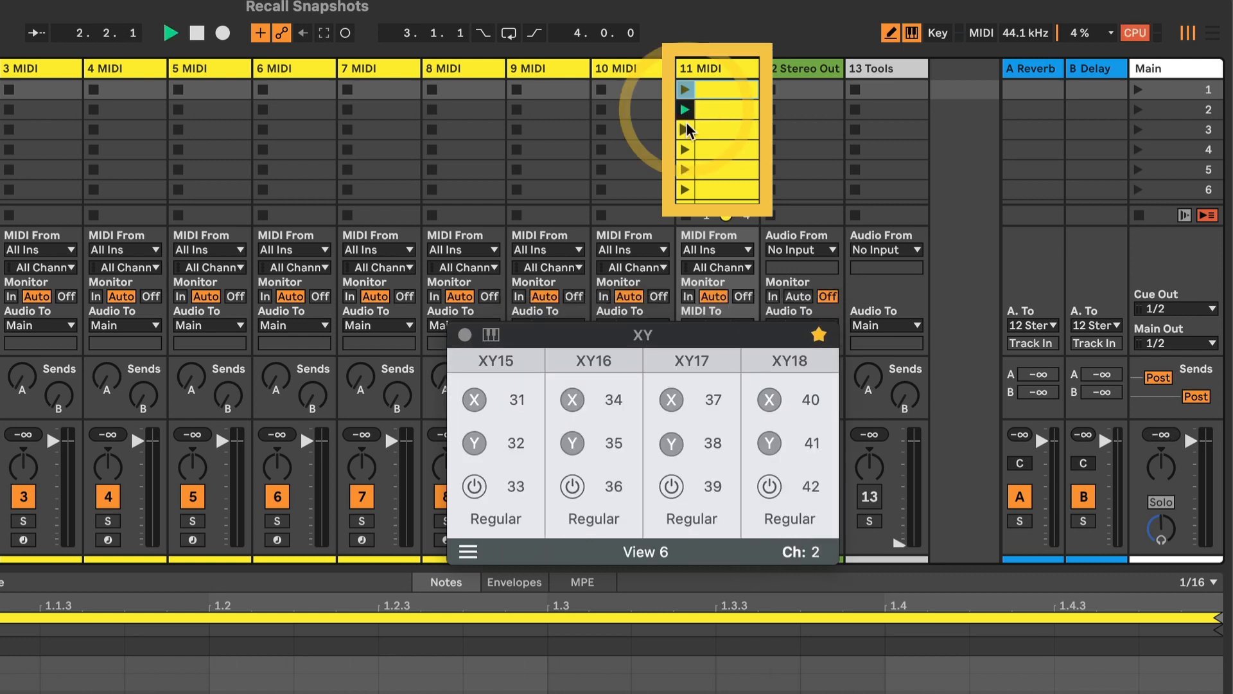
pyautogui.click(686, 131)
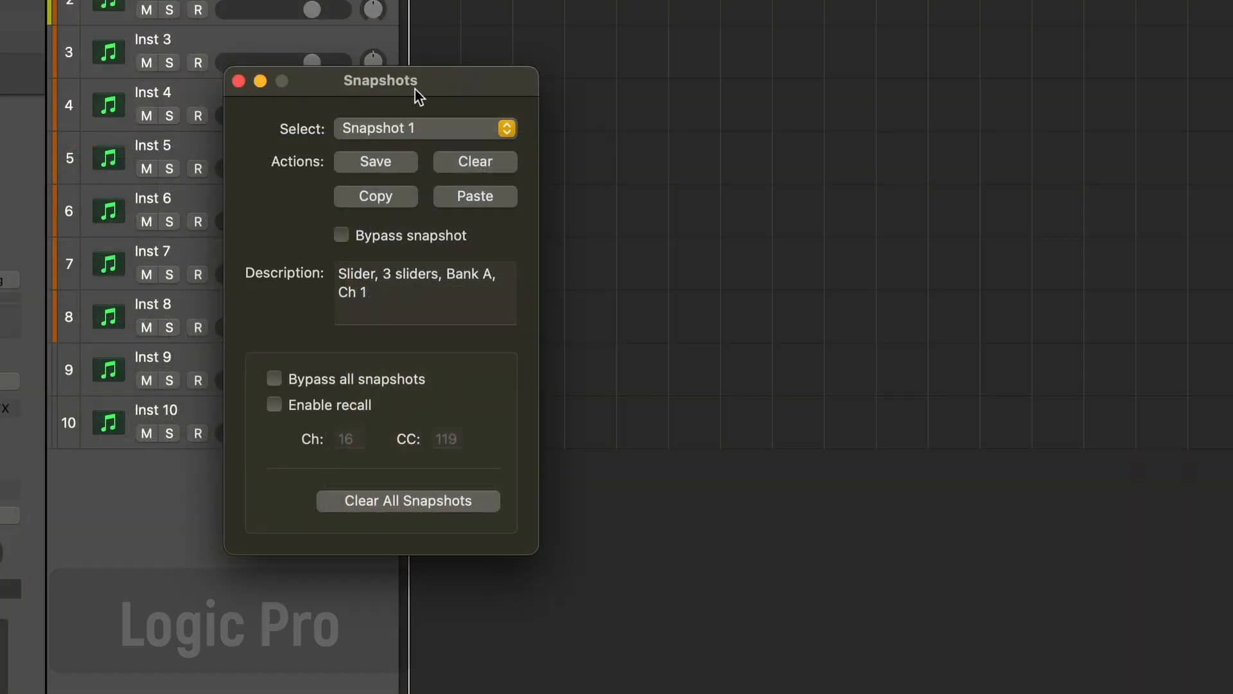
# Enable snapshot recall for the Logic Pro project and close the Snapshots window.
pyautogui.click(274, 404)
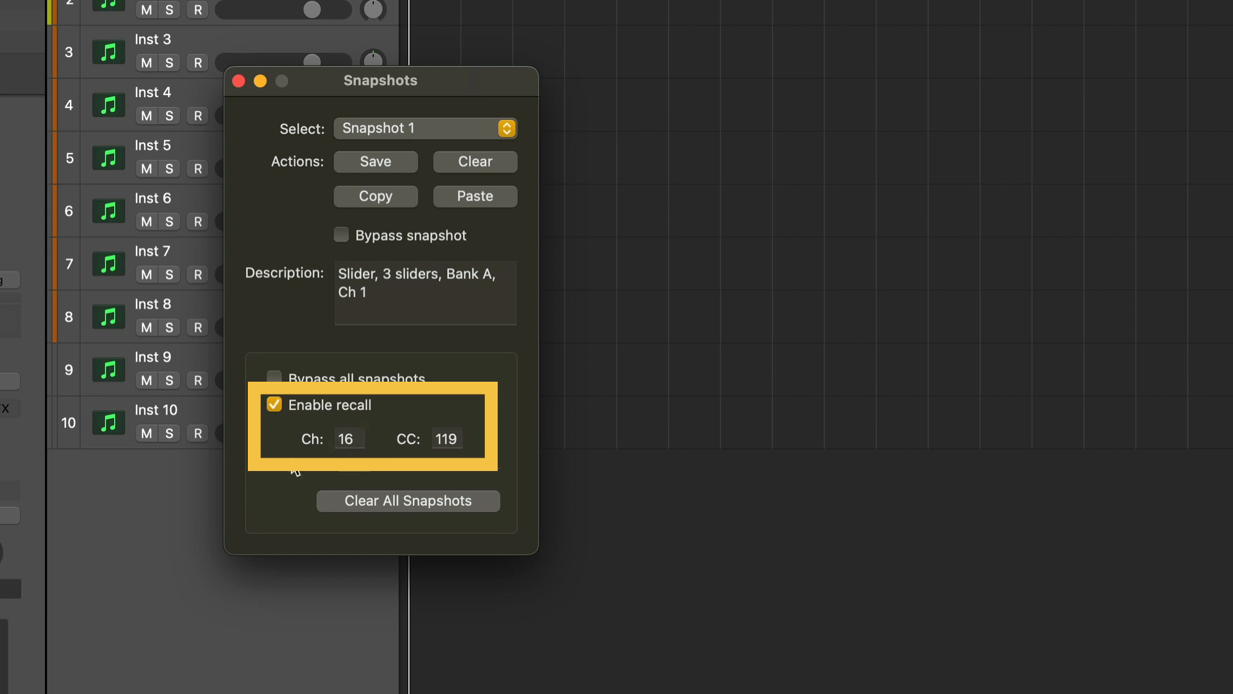
pyautogui.click(238, 80)
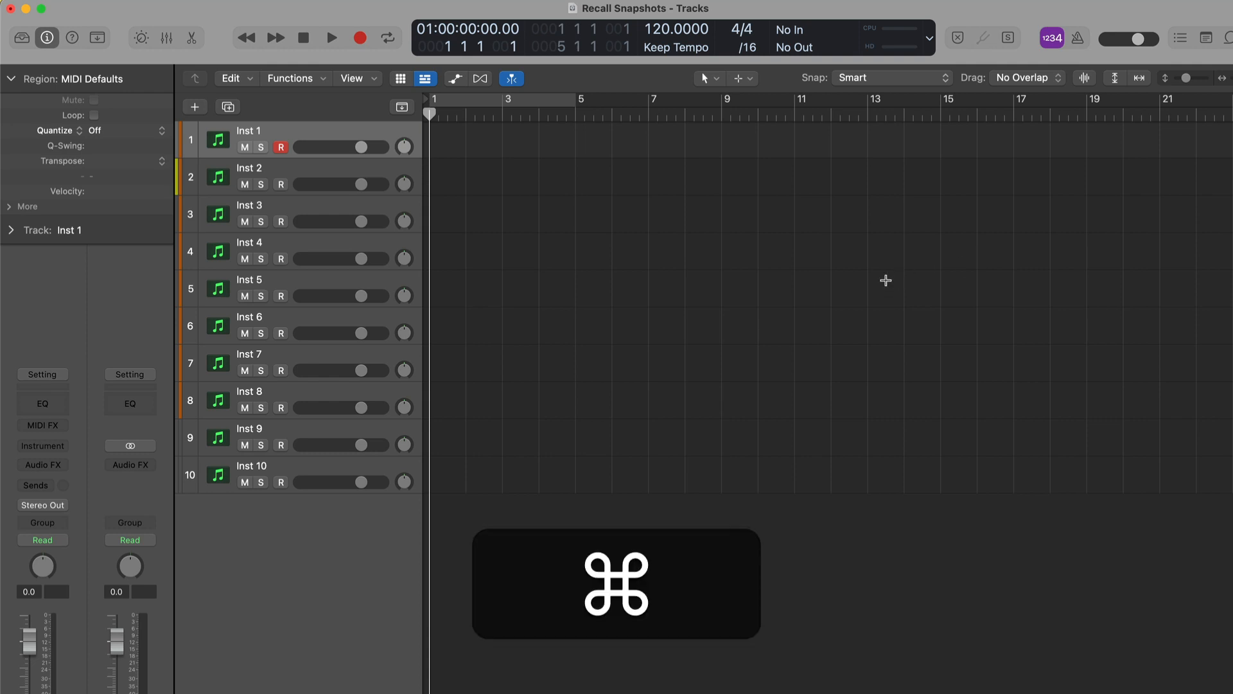
# Open Logic Pro's MIDI Environment on the Mixer layer.
pyautogui.press('super+0')
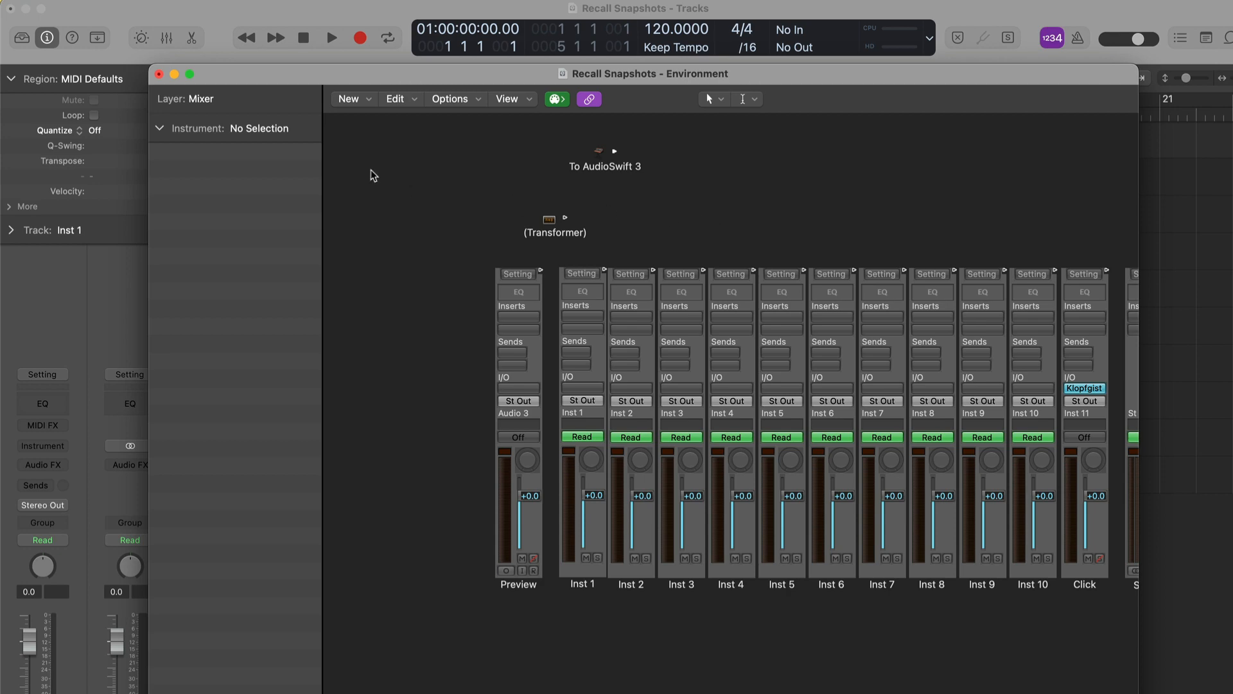
pyautogui.click(252, 102)
pyautogui.click(252, 101)
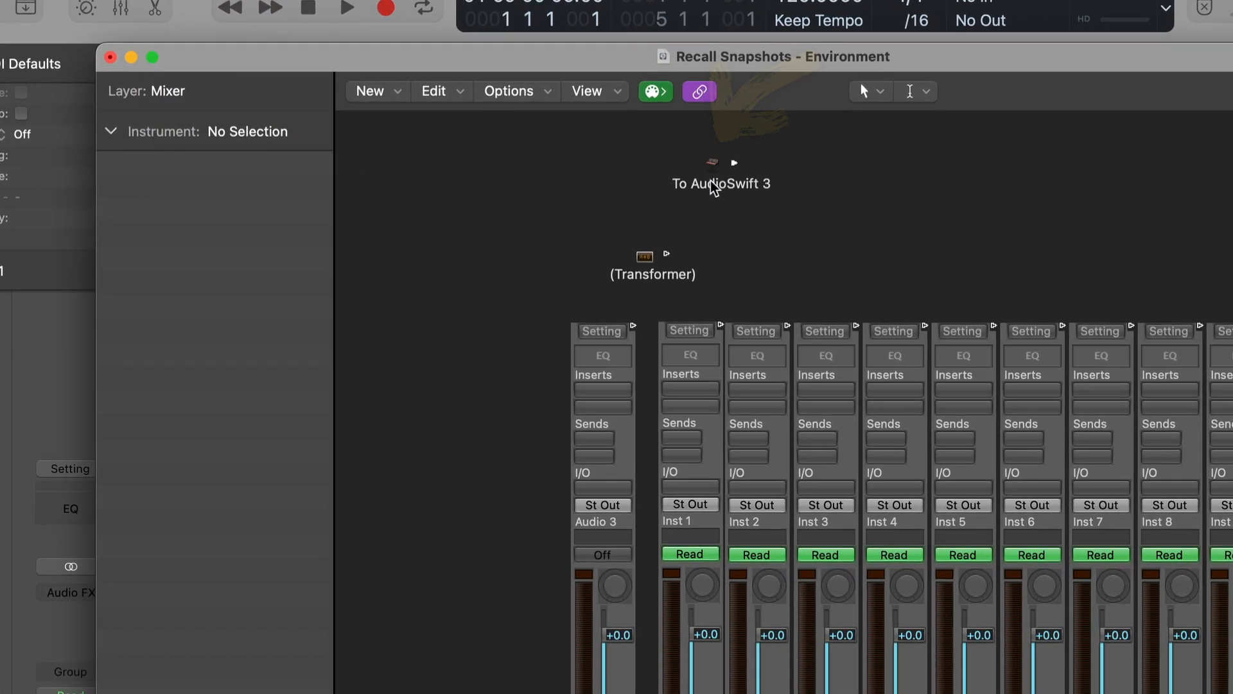
# Inspect the settings of the To AudioSwift 3 instrument and the Transformer object in the Environment.
pyautogui.click(601, 154)
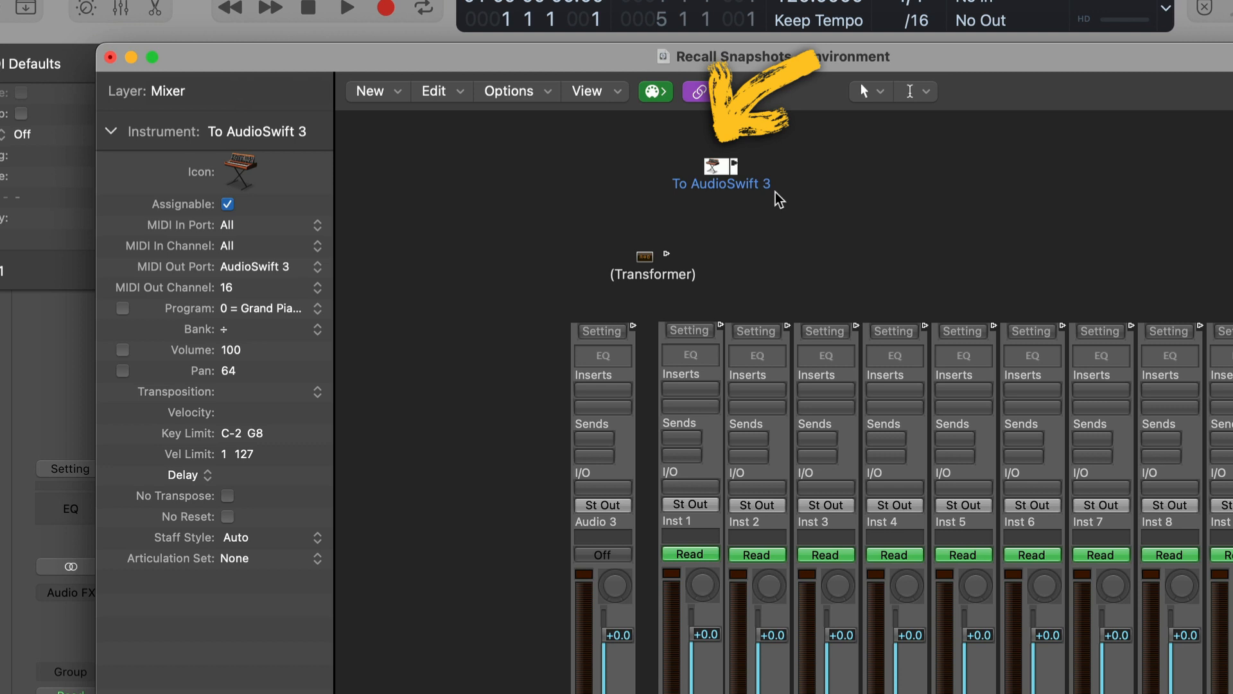
pyautogui.click(651, 258)
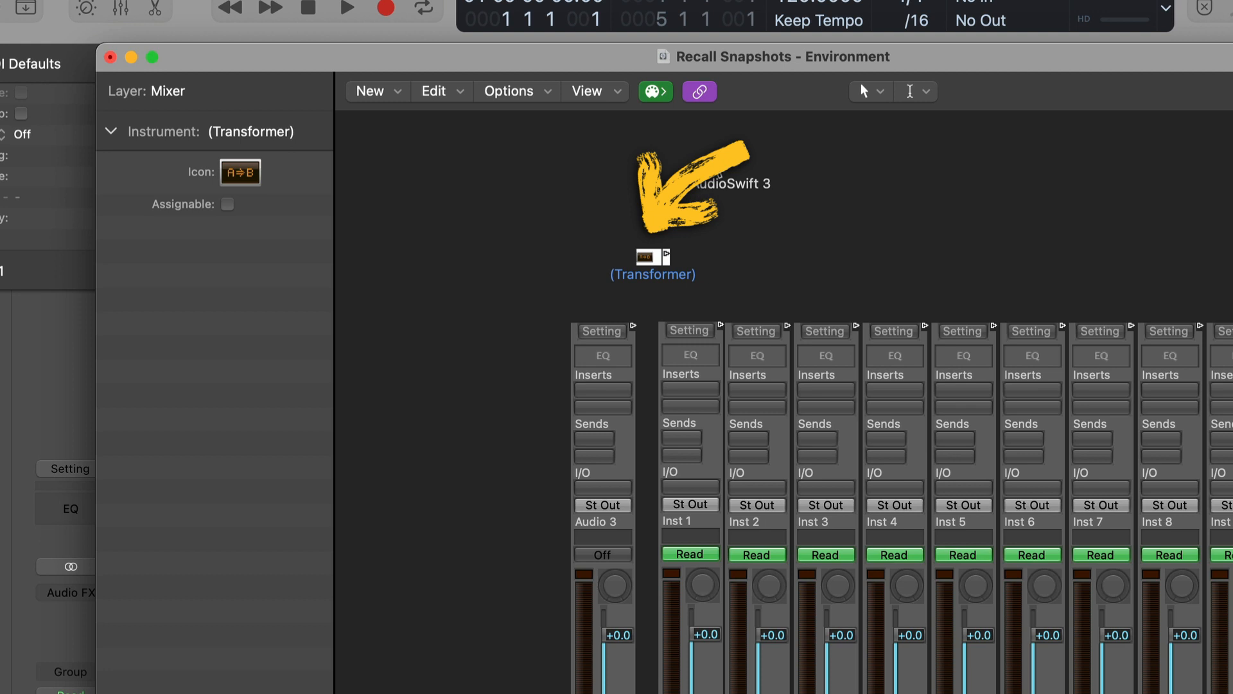
# Review the To AudioSwift 3 instrument's name, MIDI Out Port and MIDI Out Channel in the Environment.
pyautogui.click(718, 167)
pyautogui.click(387, 92)
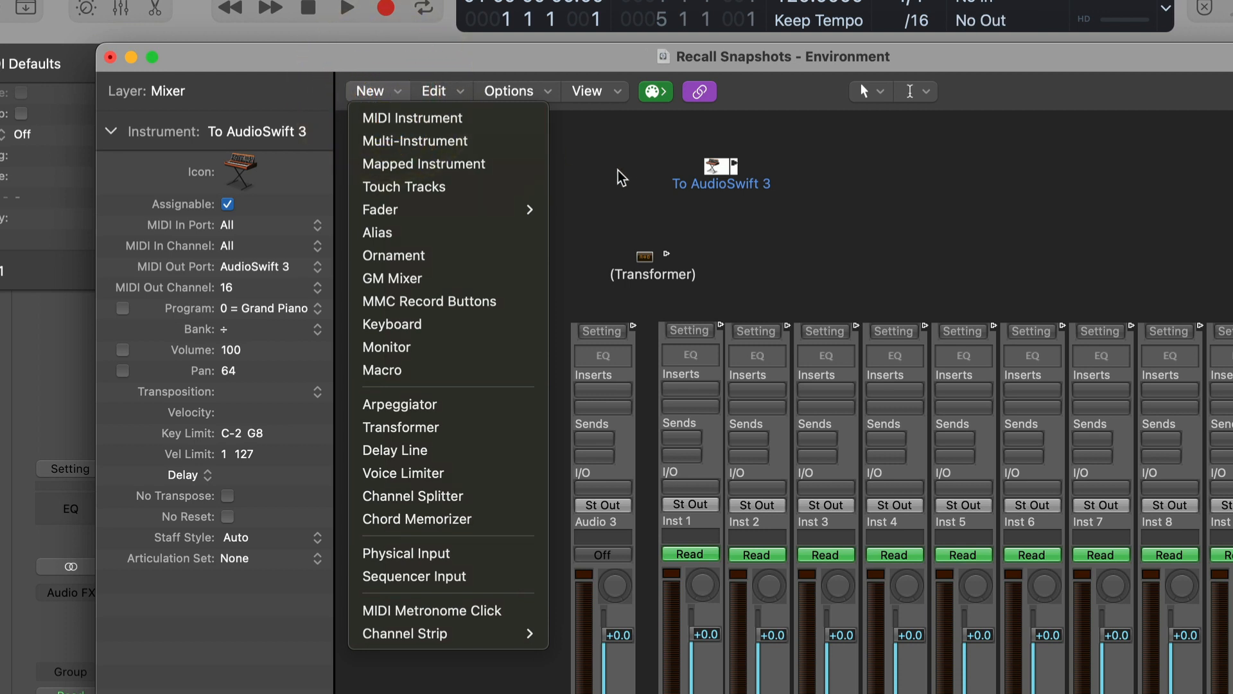
pyautogui.press('Escape')
pyautogui.doubleClick(272, 133)
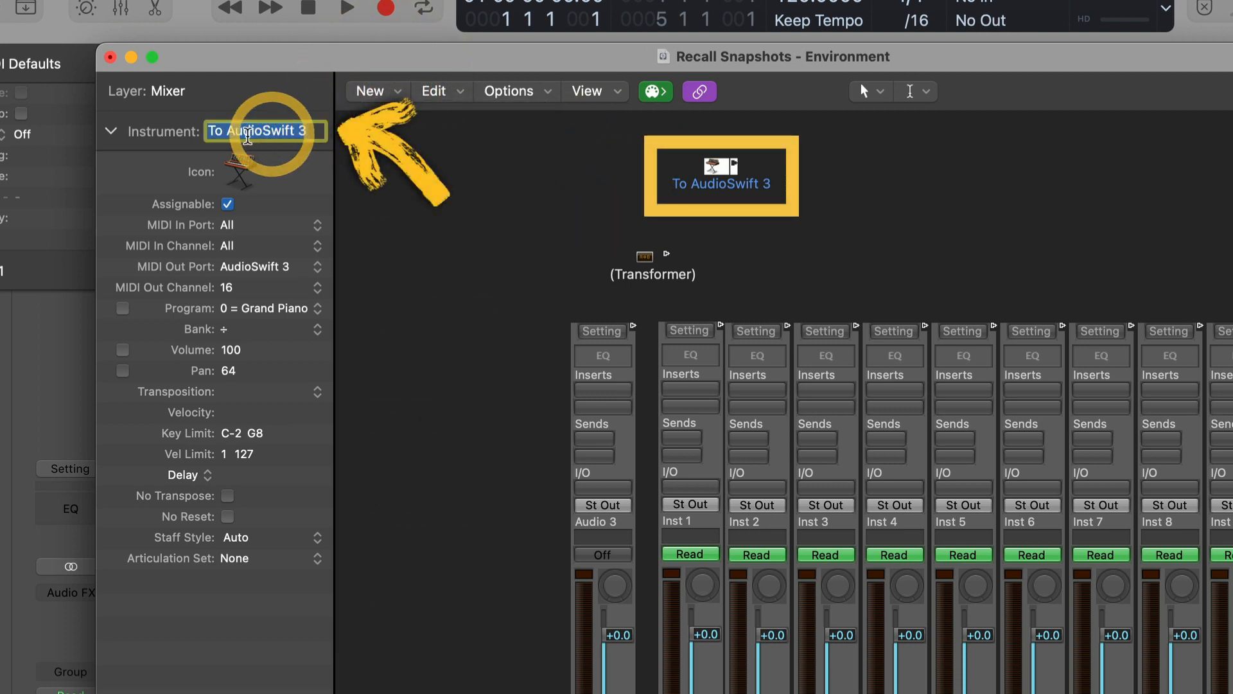
pyautogui.click(156, 188)
pyautogui.click(313, 270)
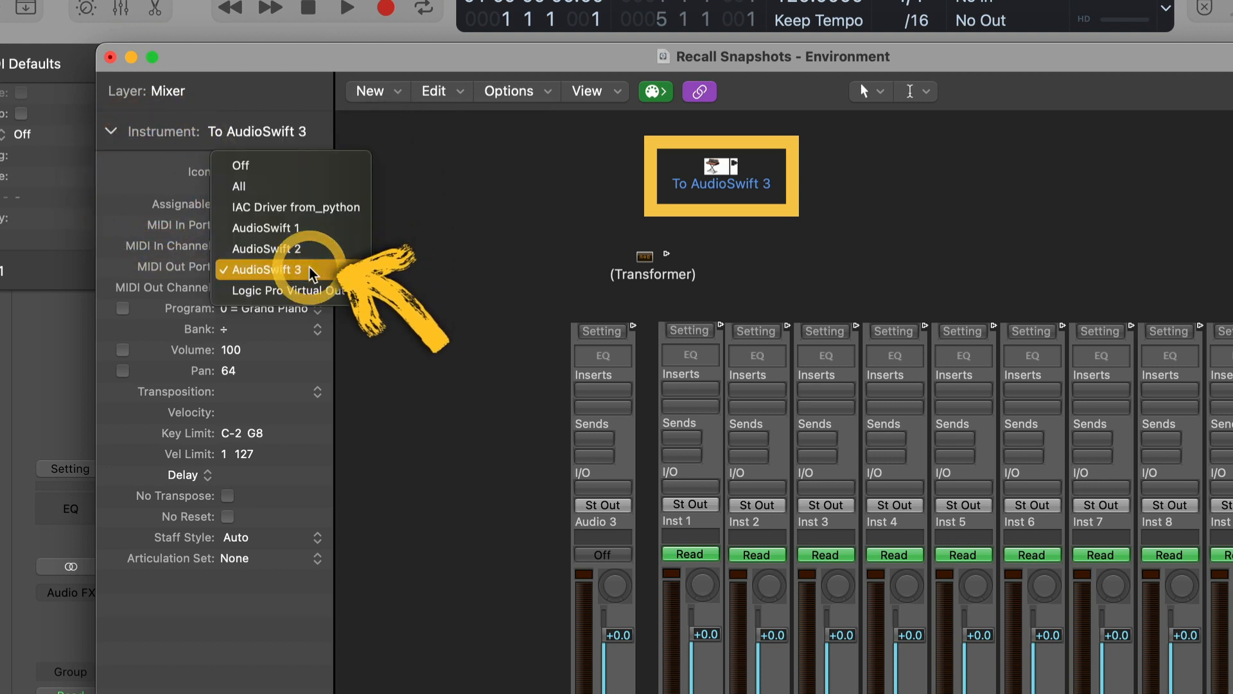
pyautogui.click(164, 275)
pyautogui.click(260, 290)
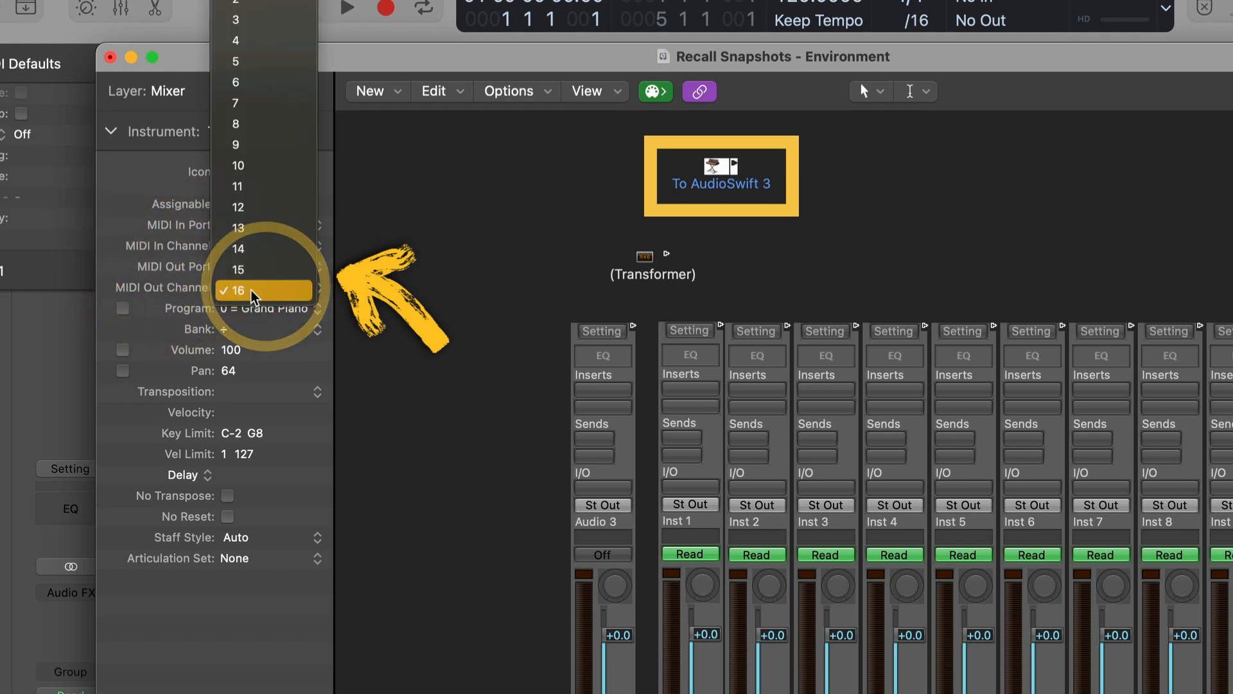
pyautogui.click(163, 288)
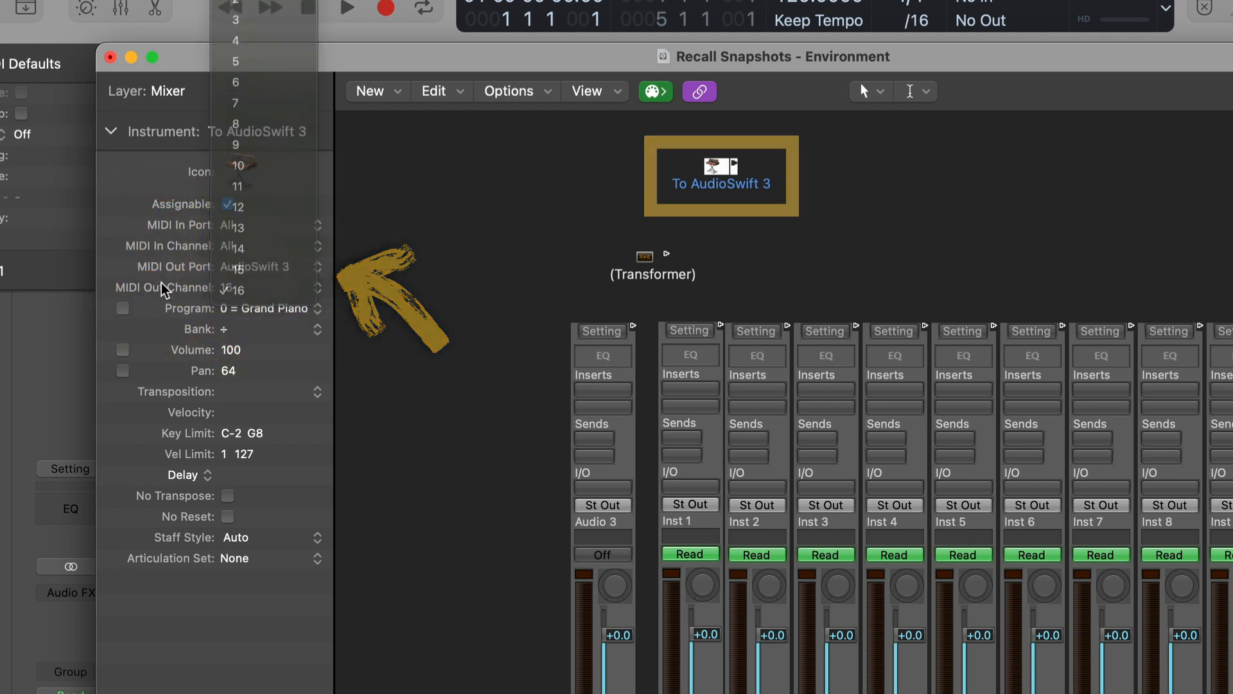
# Look over the object types that can be added to the Environment and open the Transformer's settings.
pyautogui.click(403, 91)
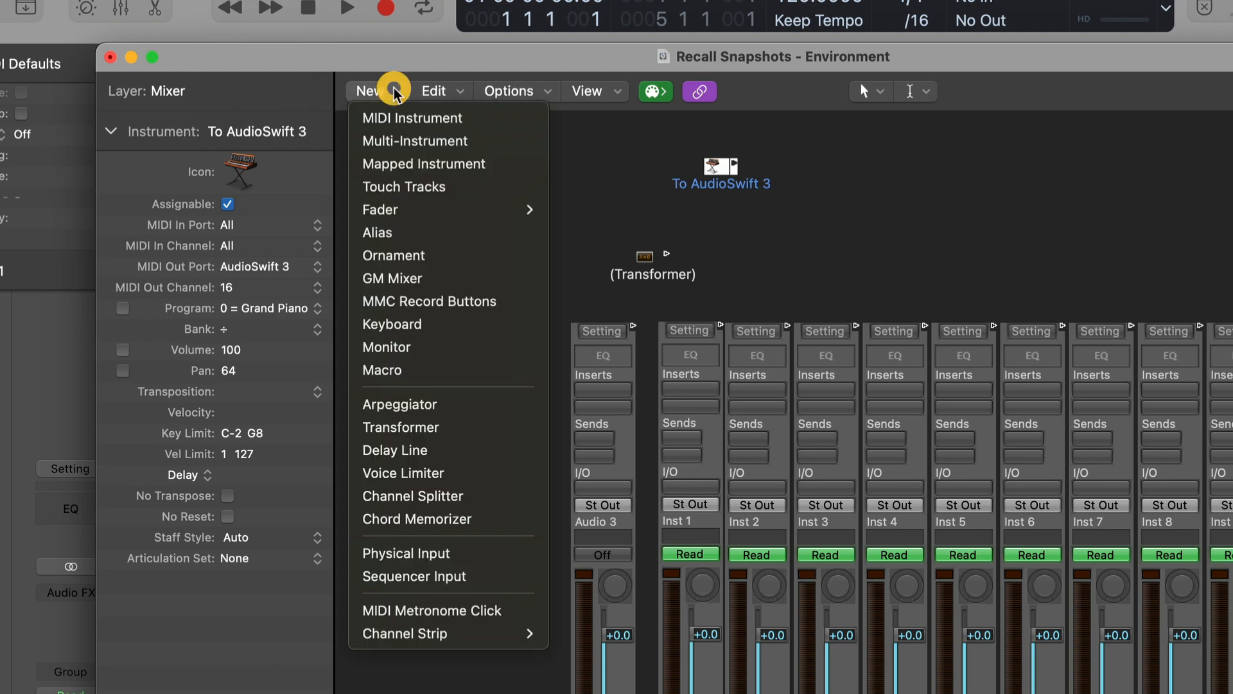
pyautogui.click(742, 263)
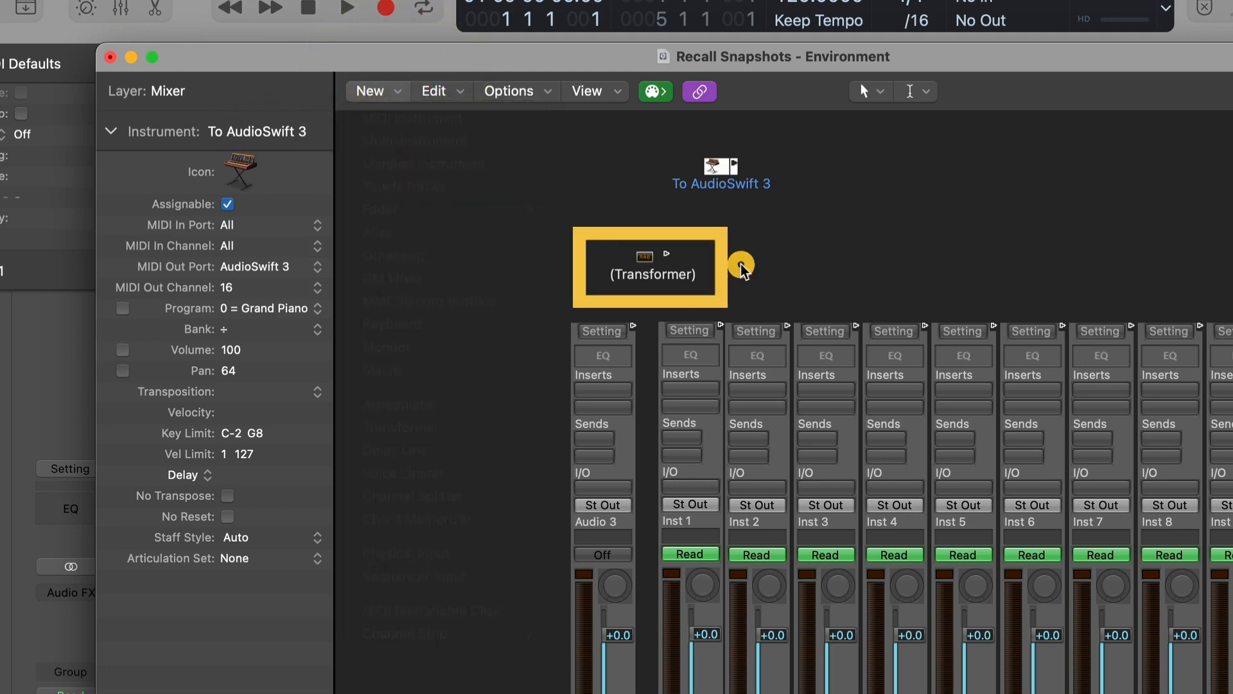
pyautogui.doubleClick(646, 260)
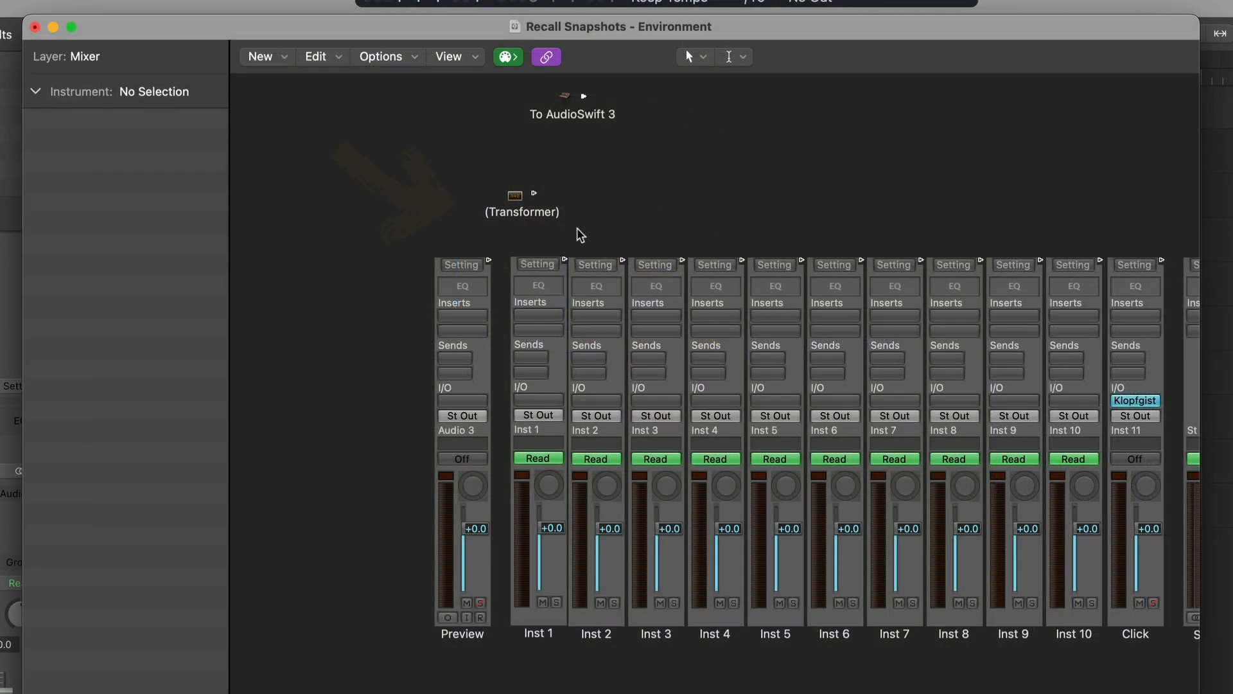
# Cable Inst 1 through the Transformer to the To AudioSwift 3 instrument and place a copy of the Transformer beside it.
pyautogui.moveTo(566, 259); pyautogui.dragTo(567, 100)
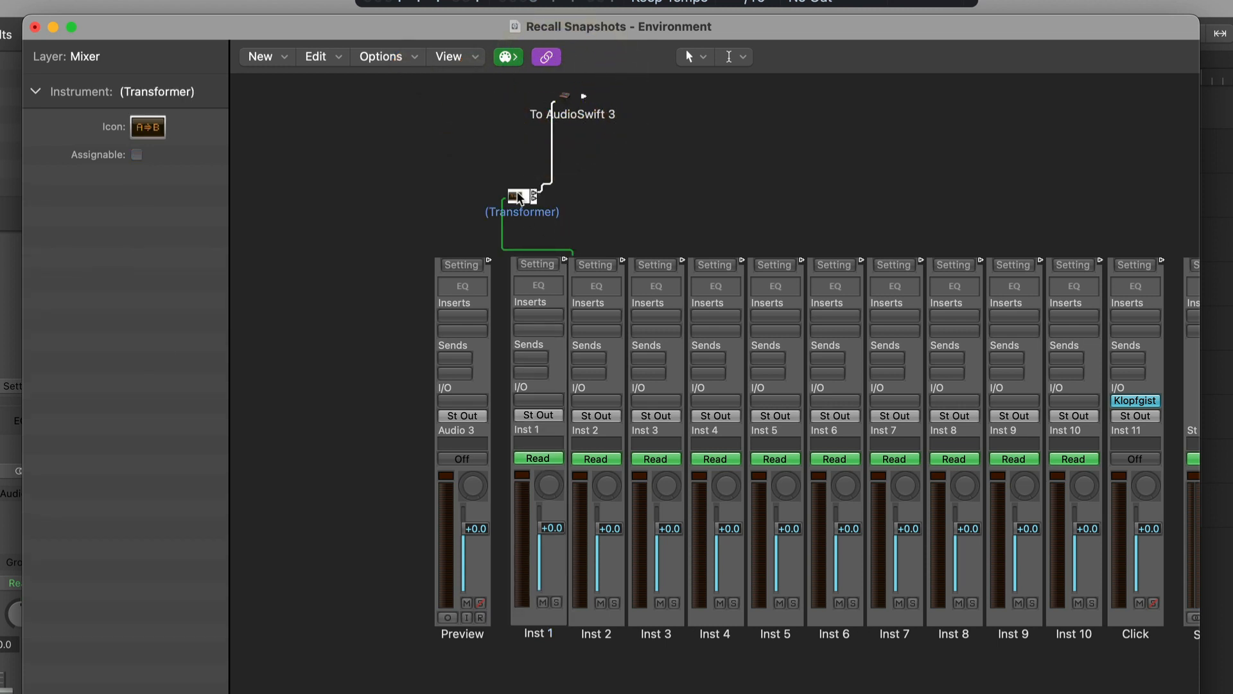
pyautogui.moveTo(521, 200); pyautogui.dragTo(598, 201)
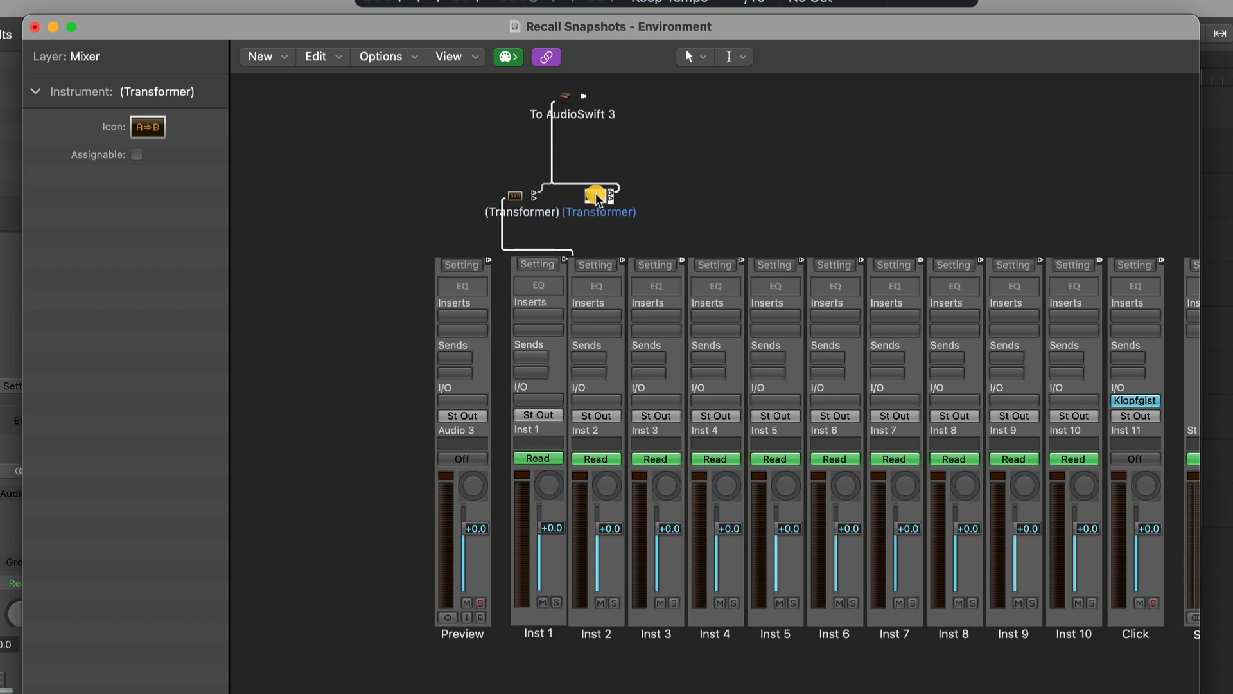
# Set the copied Transformer's fixed Data Byte 2 operation value to 1 and close its settings.
pyautogui.doubleClick(596, 199)
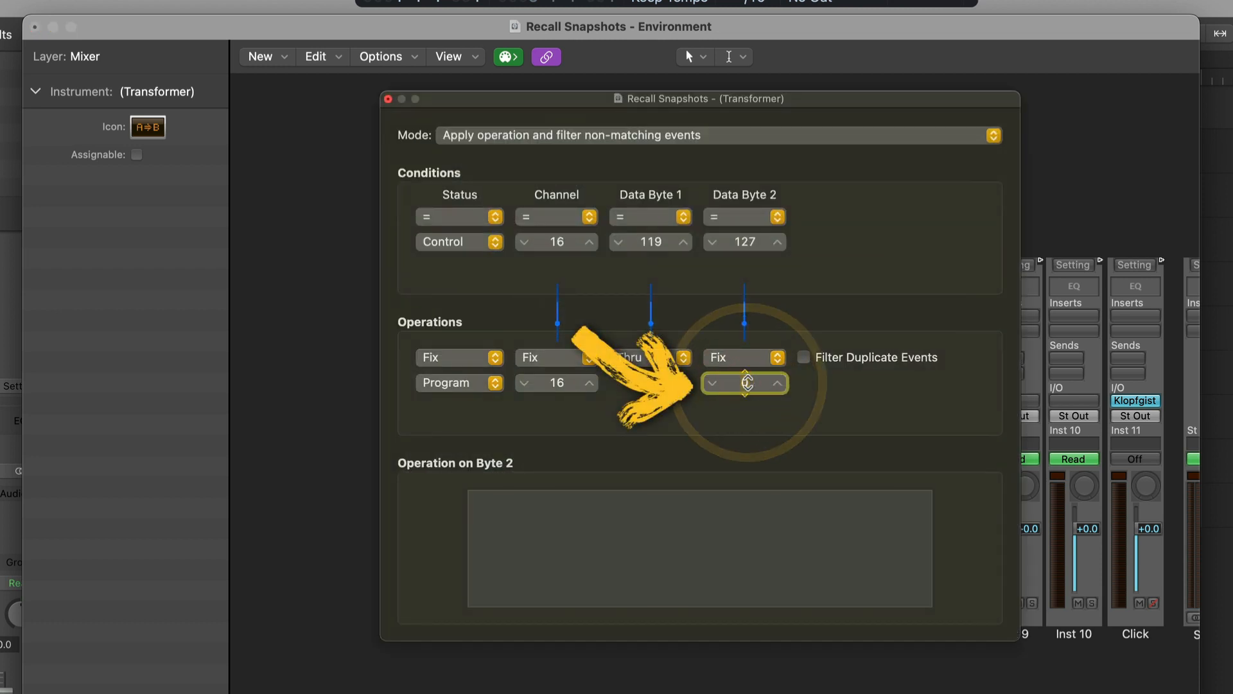
pyautogui.write('1')
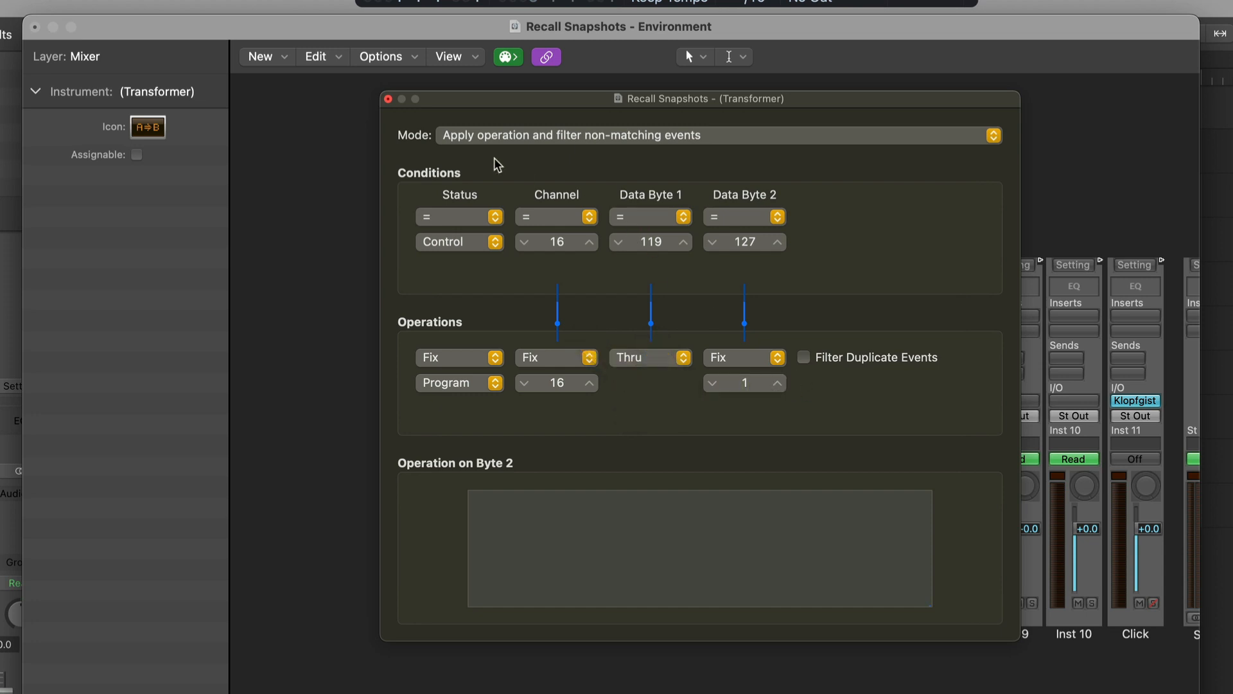
pyautogui.click(388, 99)
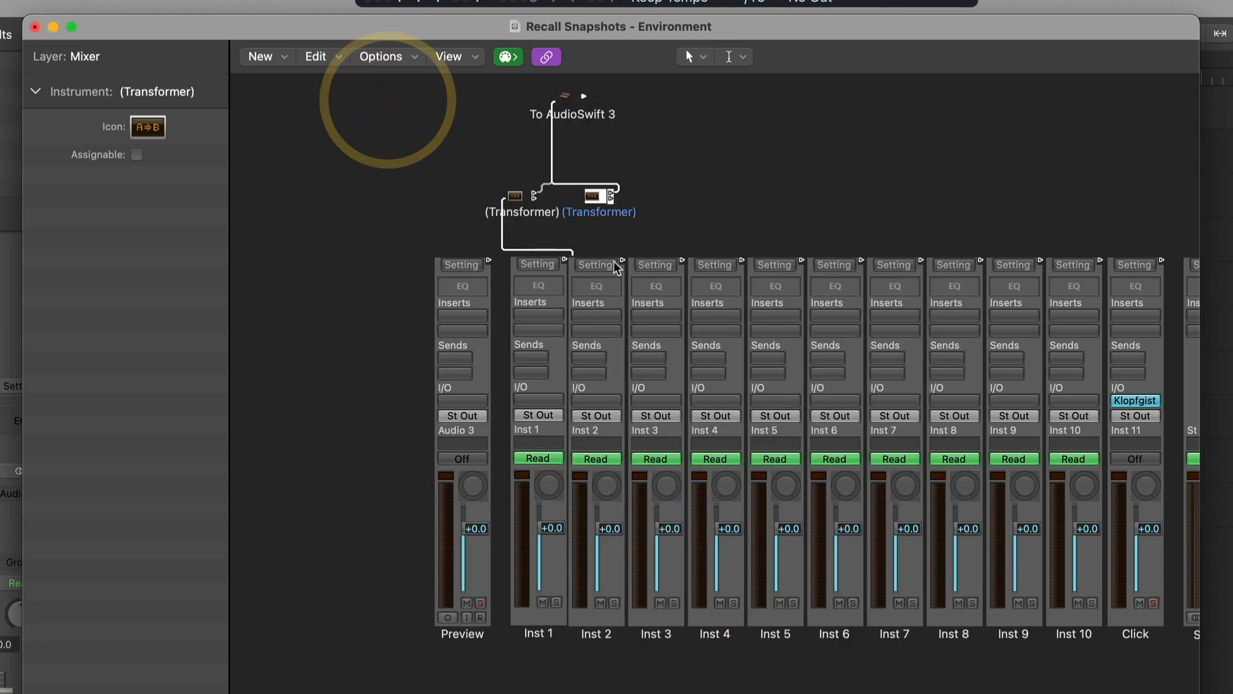
# Cable the Inst 2 channel strip to the copied Transformer and close the Environment window.
pyautogui.moveTo(621, 260); pyautogui.dragTo(591, 199)
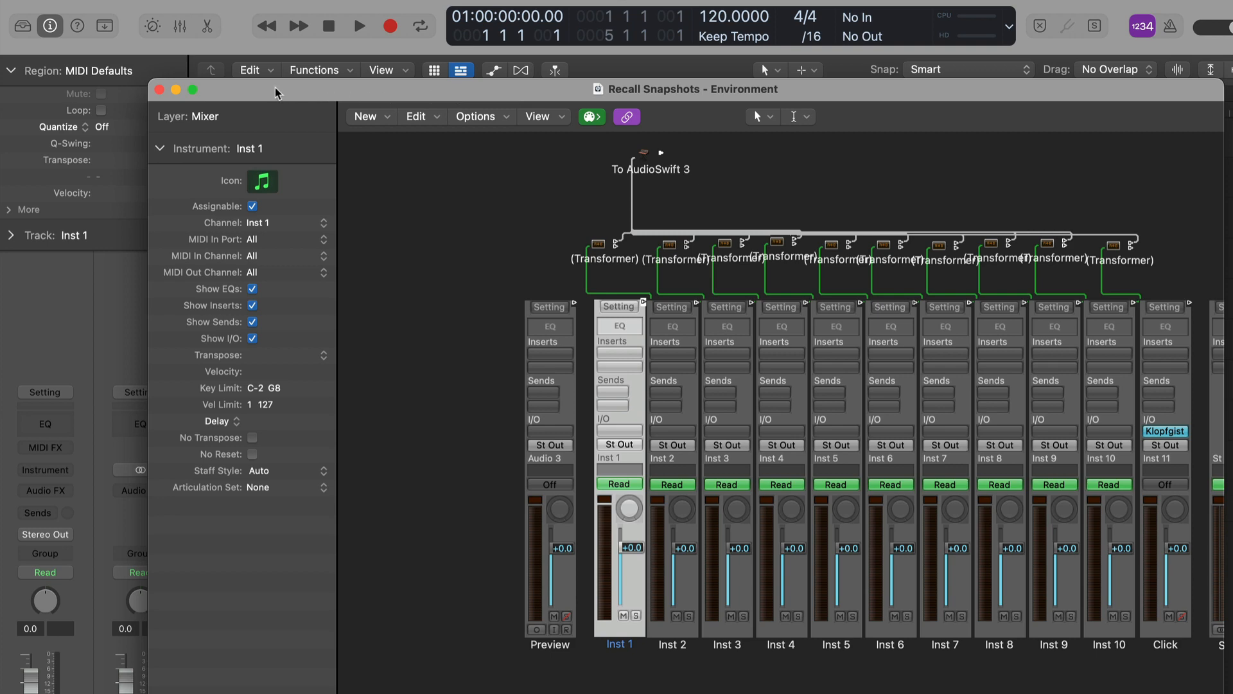
pyautogui.click(159, 90)
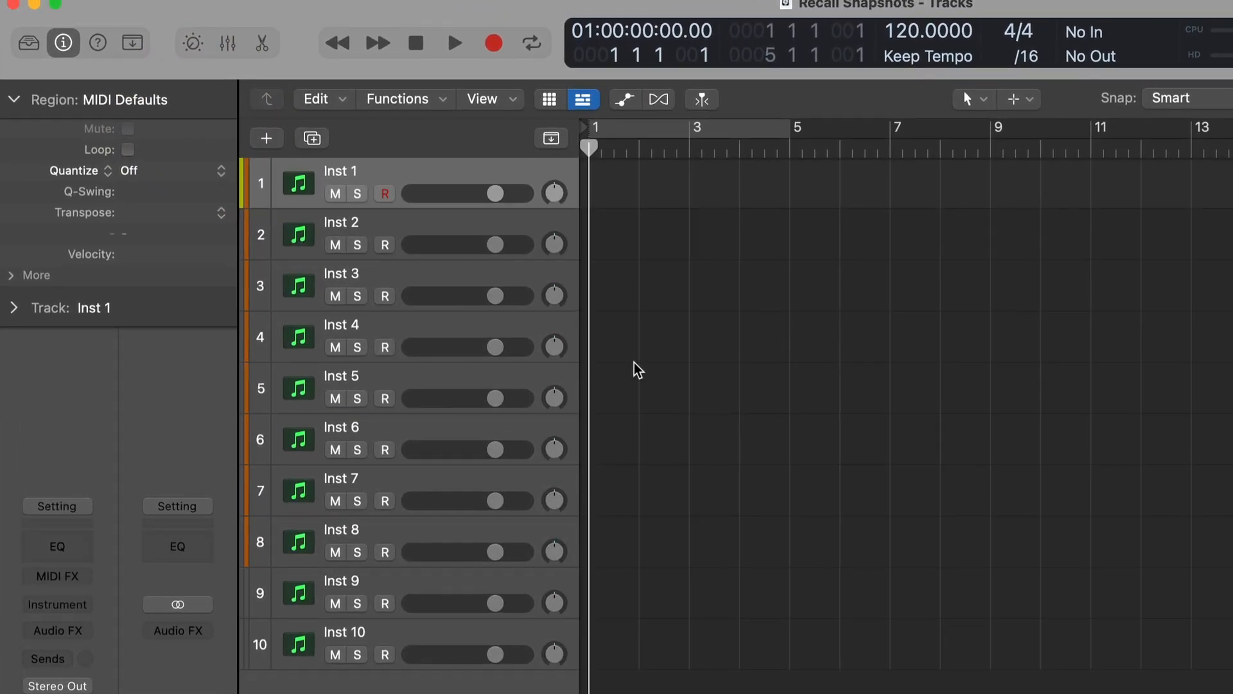
# Recall the snapshots of successive tracks by selecting Inst 1 and stepping down through Inst 2 and Inst 3.
pyautogui.click(532, 174)
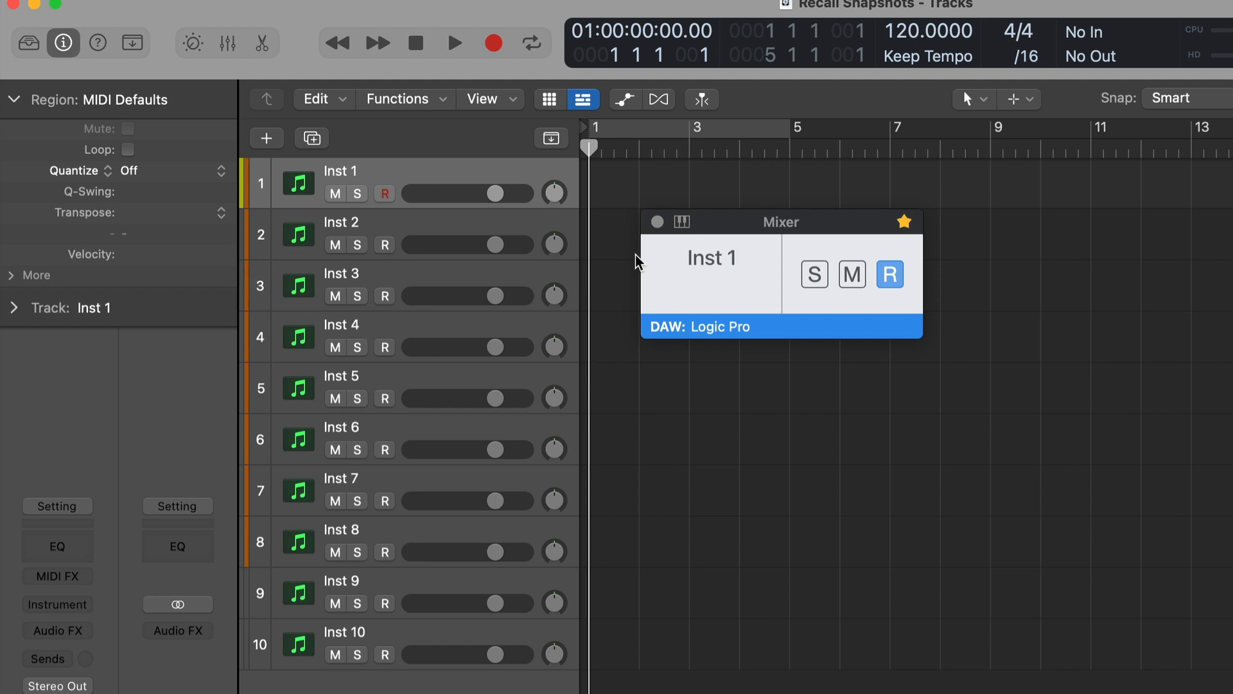
pyautogui.press('`')
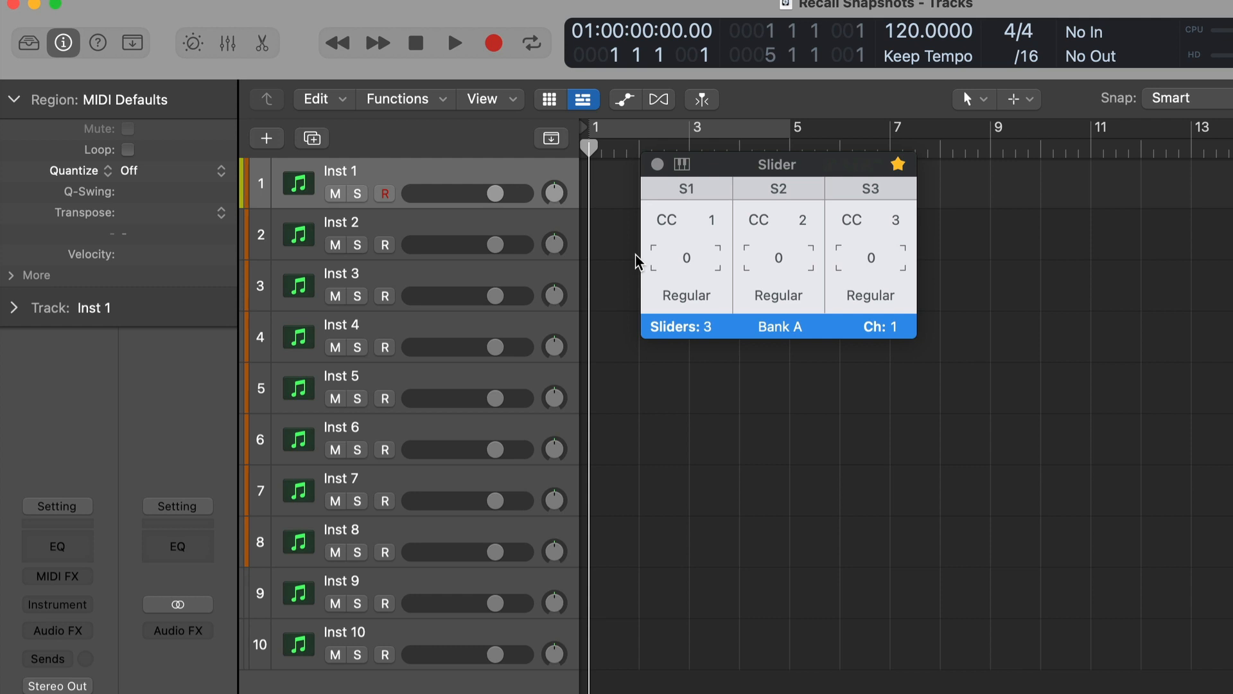
pyautogui.press('Down')
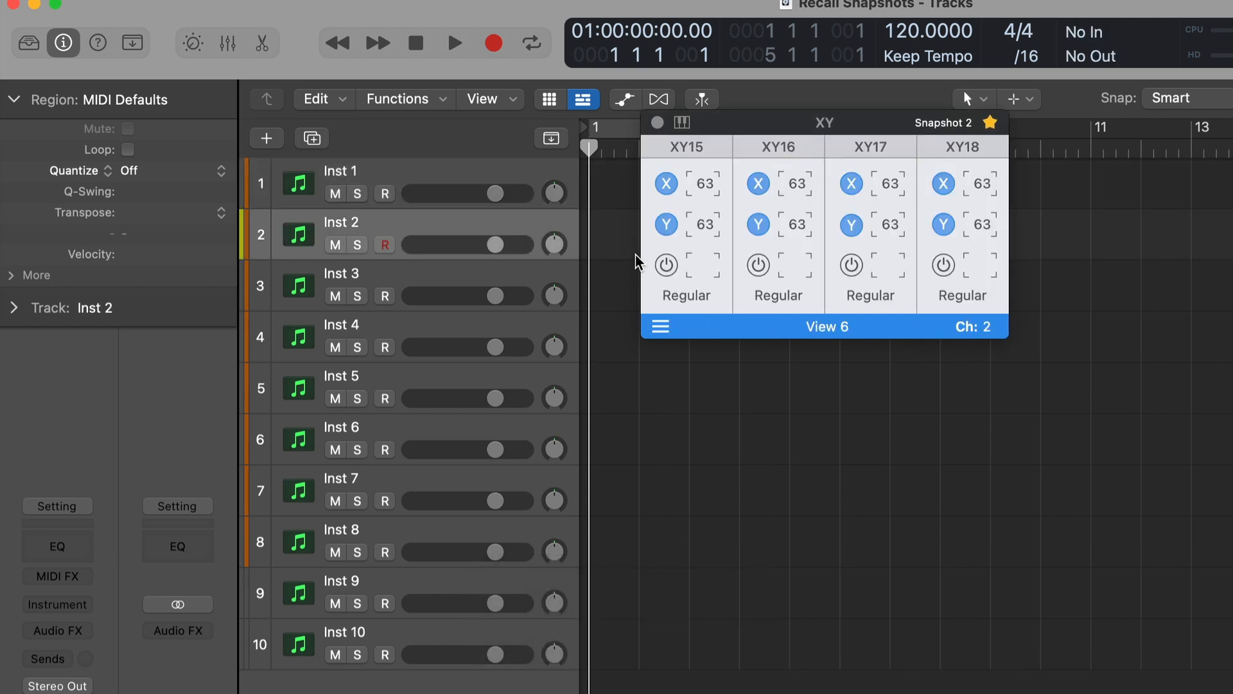
pyautogui.press('Down')
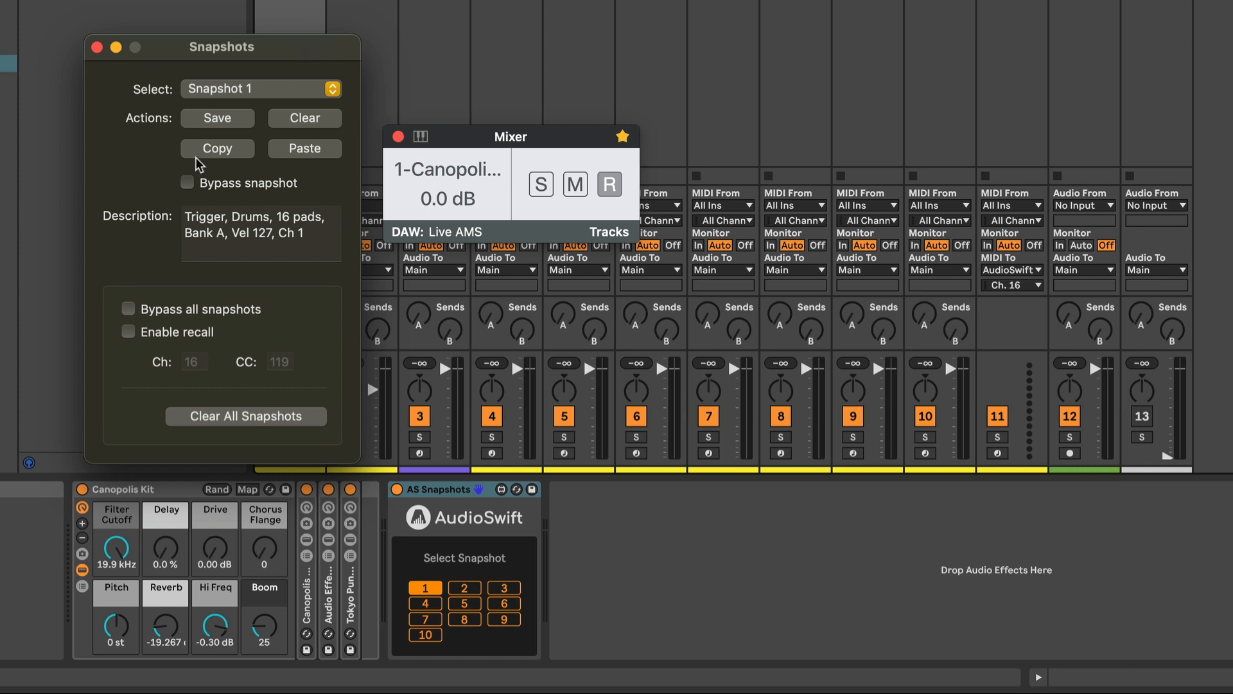
# Switch to the Ableton Live set, enable snapshot recall in the Snapshots window and select the AS Snapshots device on track 1.
pyautogui.click(128, 332)
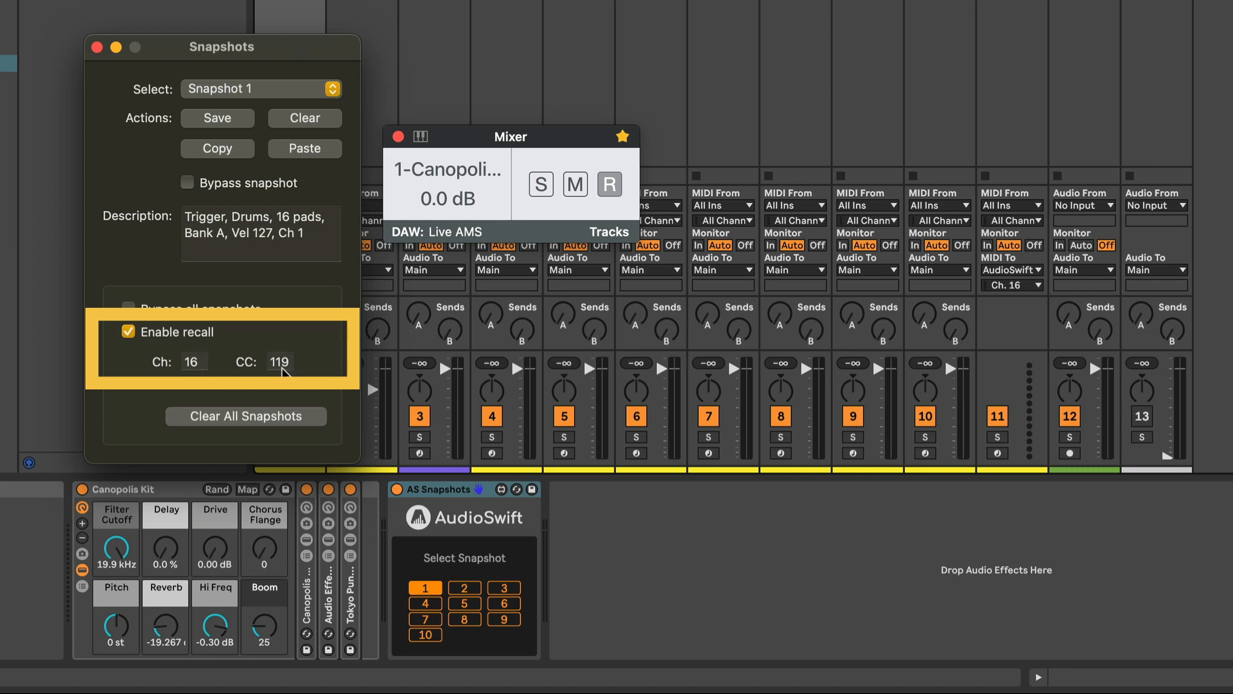
pyautogui.click(97, 47)
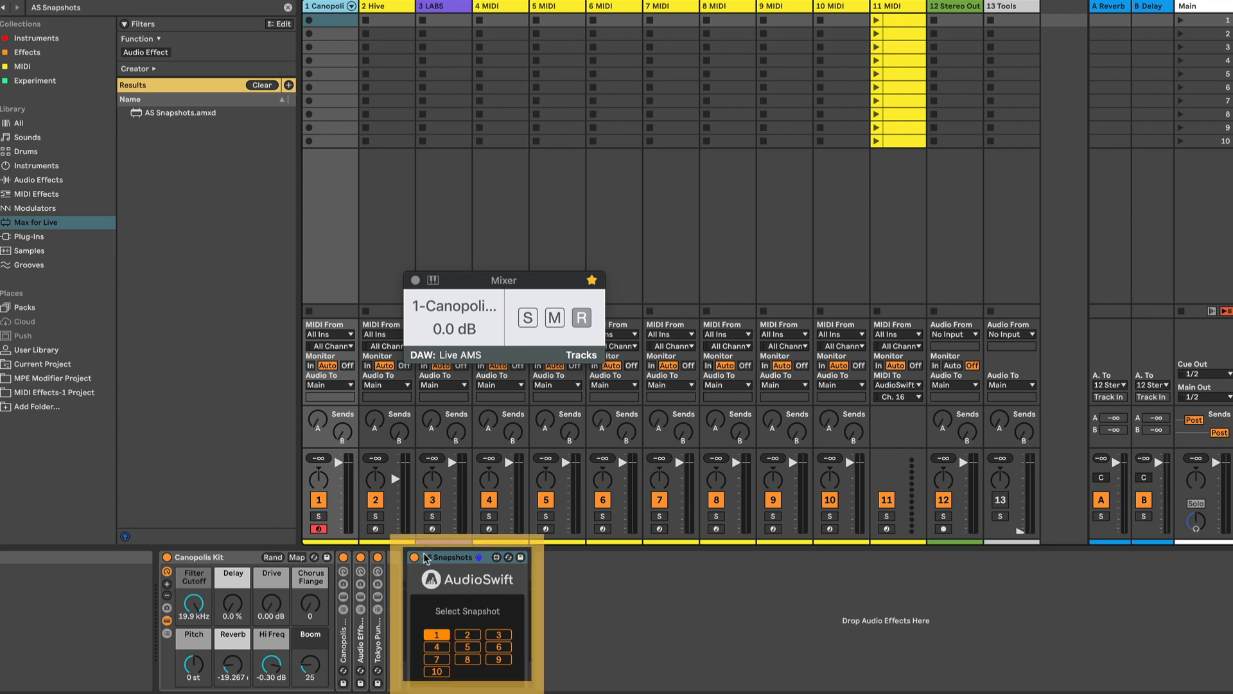
pyautogui.click(450, 558)
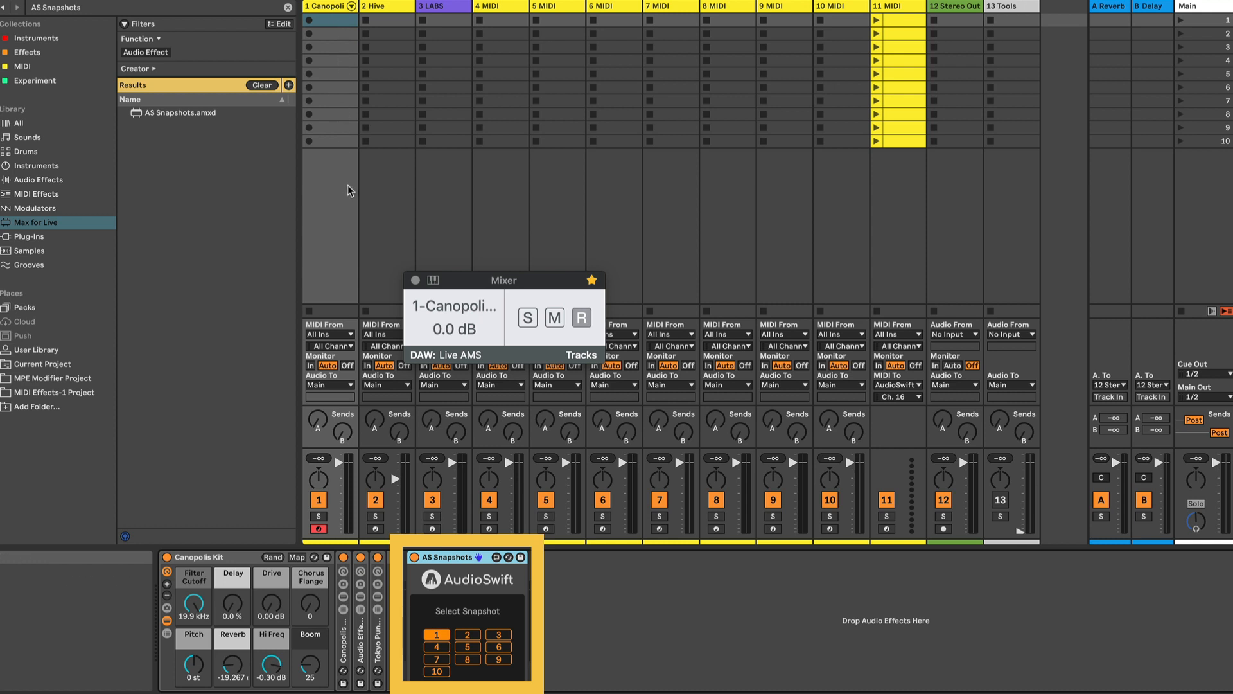
# Recall snapshots by selecting track 1 Canopolis and moving through tracks 2 Hive and 3 LABS.
pyautogui.click(332, 7)
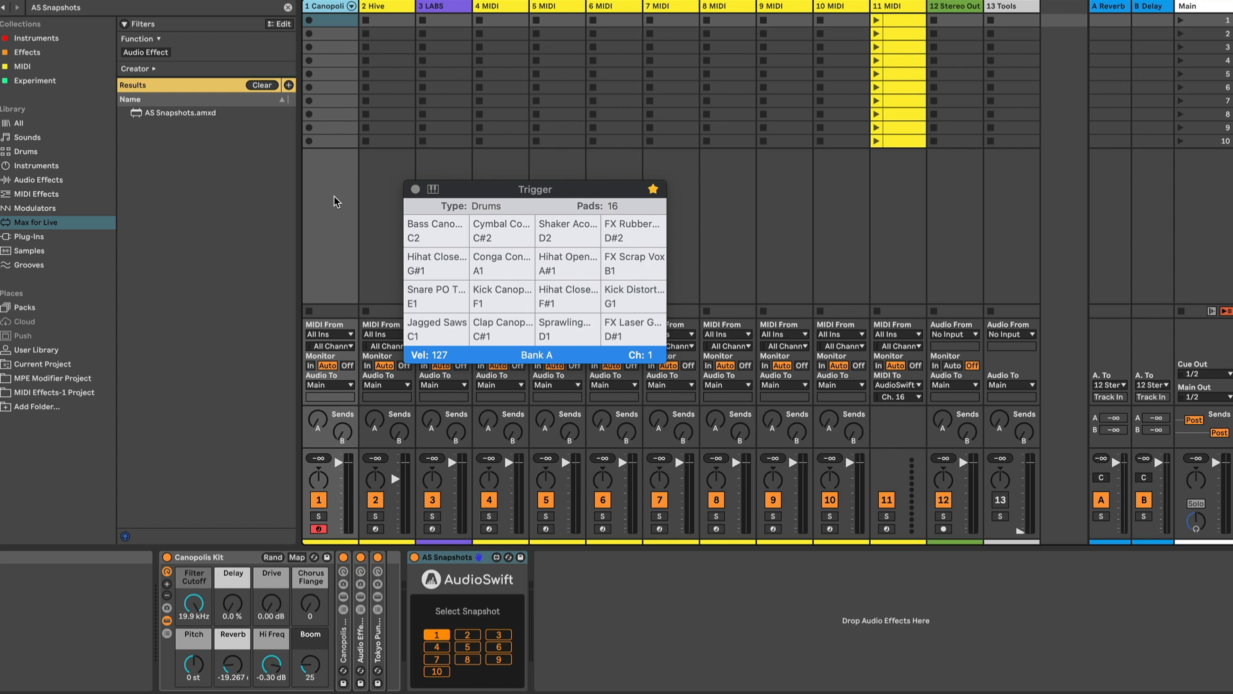
pyautogui.press('Right')
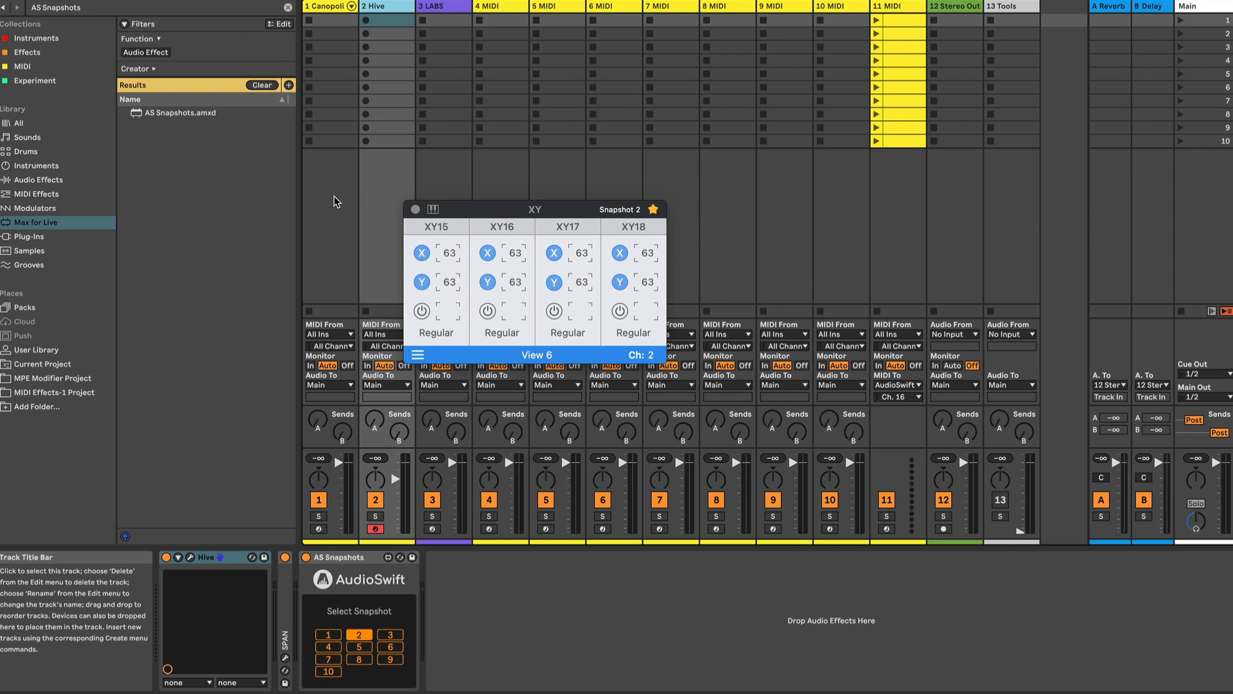
pyautogui.press('Right')
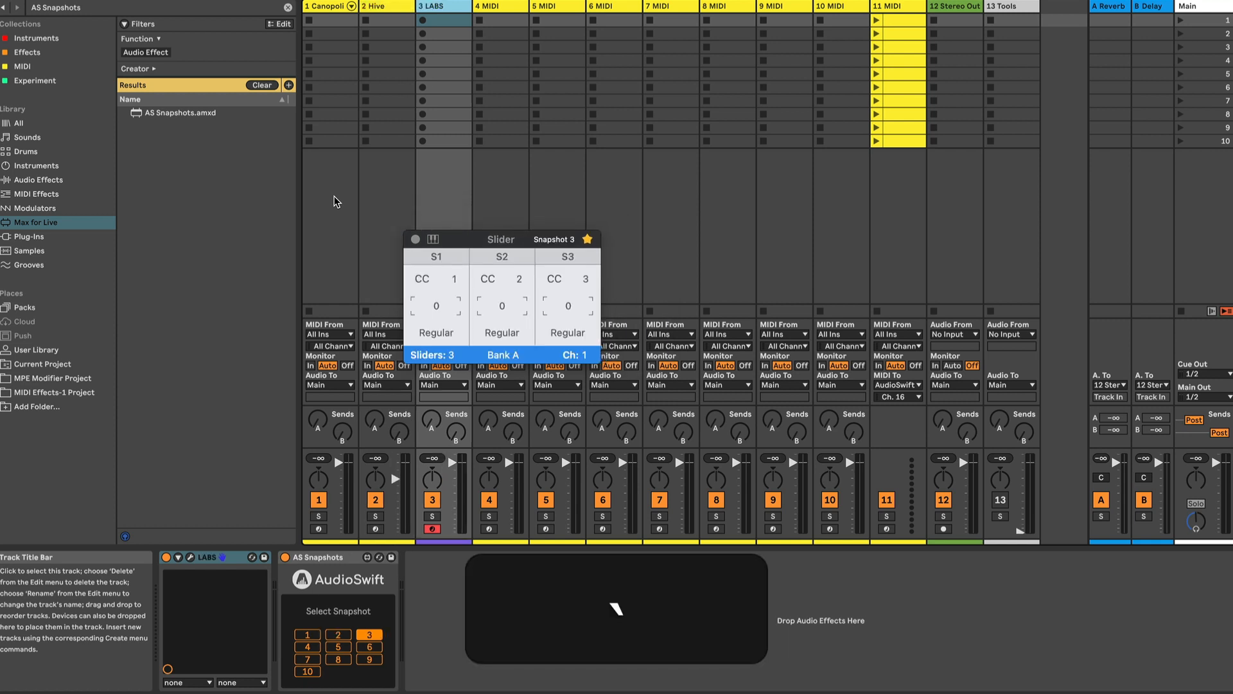